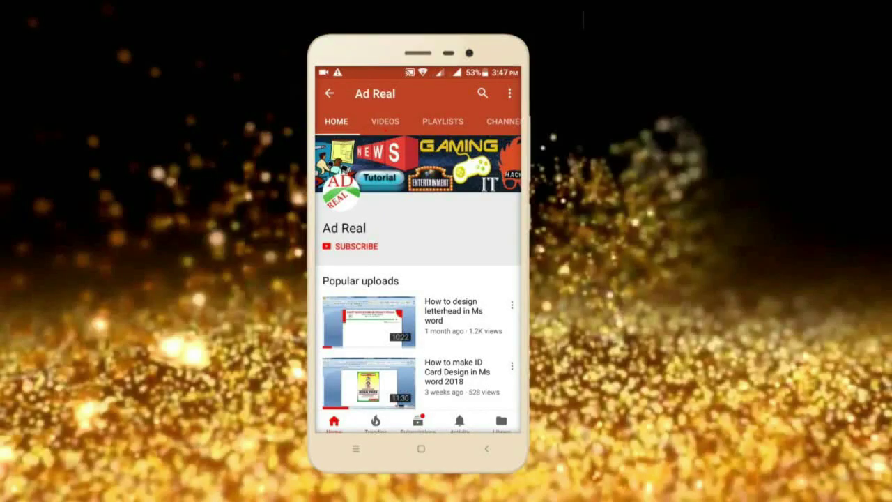
# Step: Subscribe to the Ad Real YouTube channel from its channel page
pyautogui.click(356, 246)
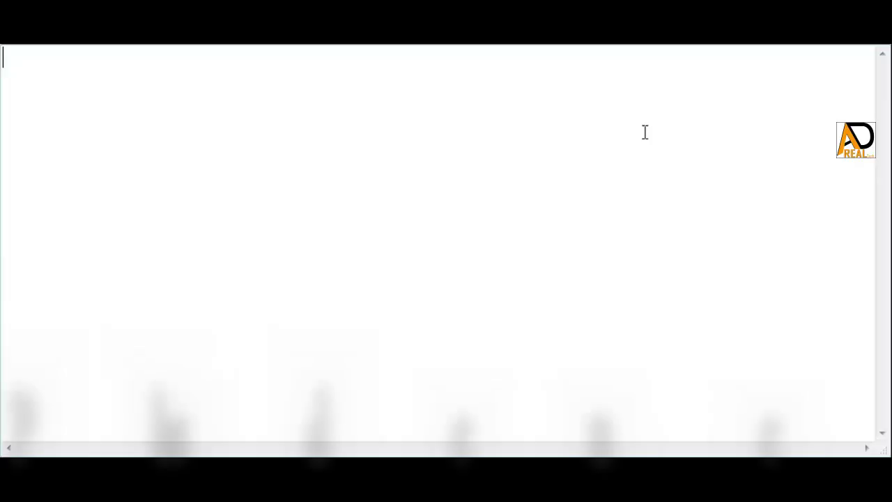
# Step: Type the intro captions 'welcome back to ad real tech channel', 'today i will show you', 'how to recover file'
pyautogui.write('wel')
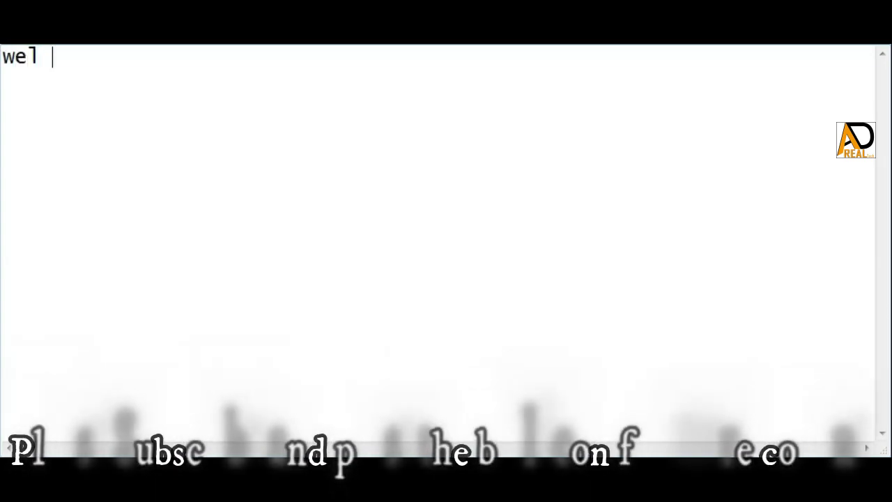
pyautogui.write('come ')
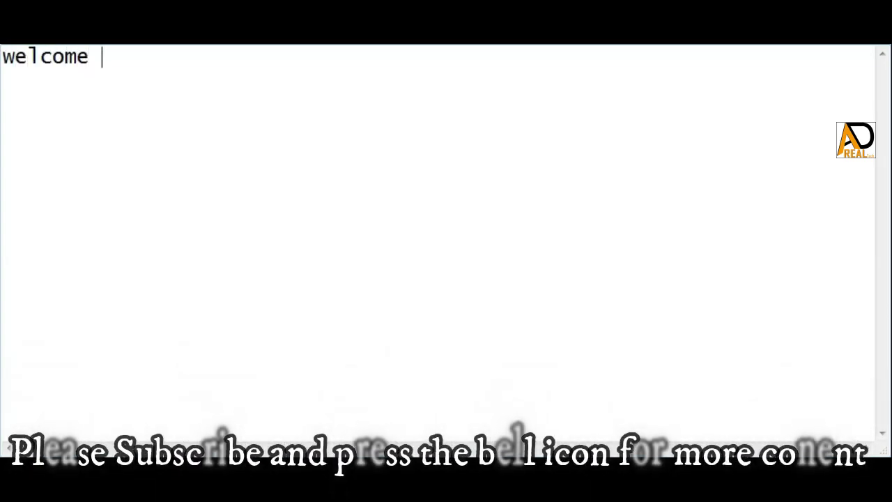
pyautogui.write('back to')
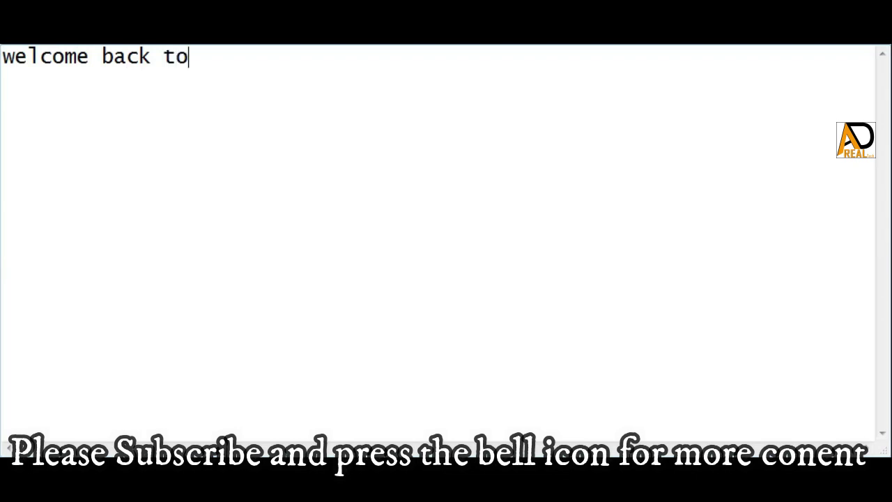
pyautogui.write(' ad real')
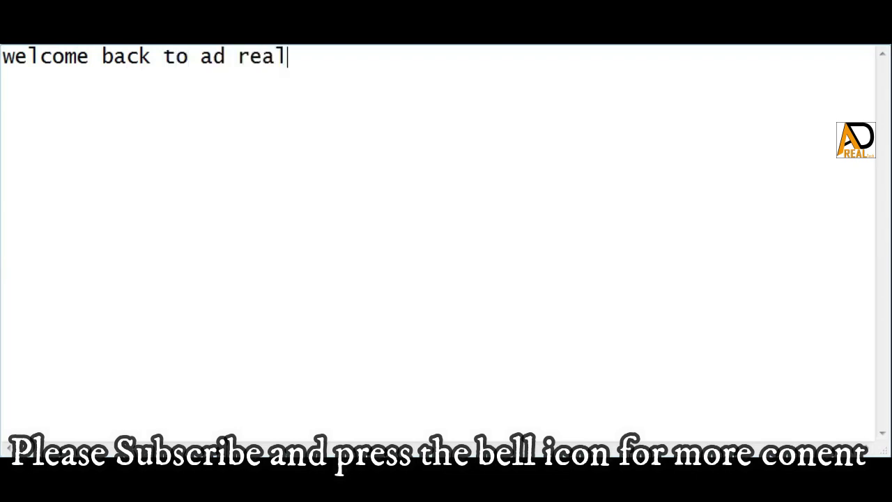
pyautogui.write(' t')
pyautogui.write('c')
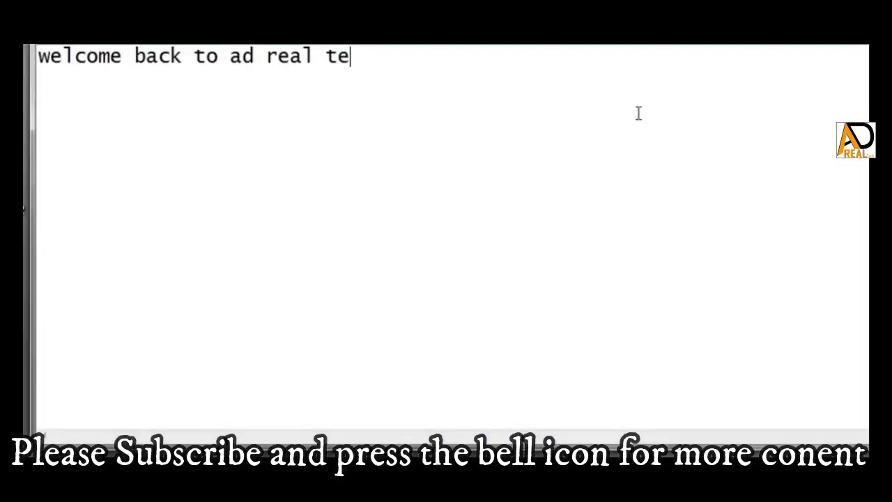
pyautogui.write('ch ')
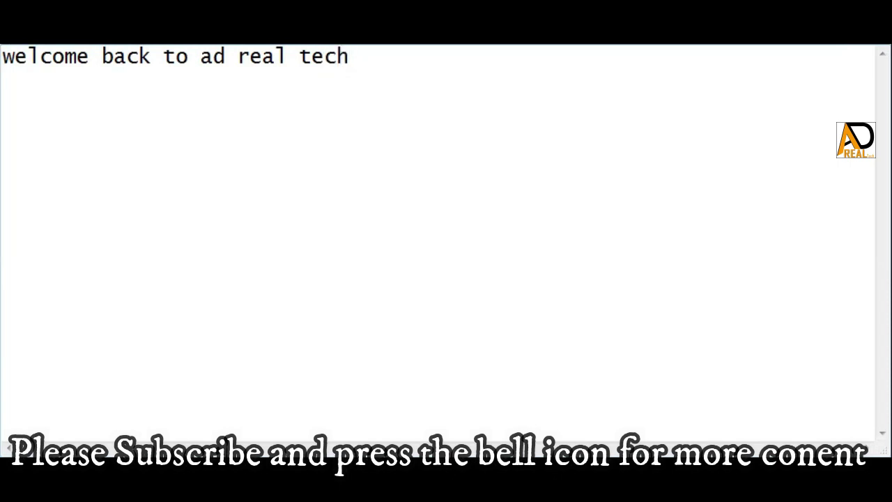
pyautogui.write('channel')
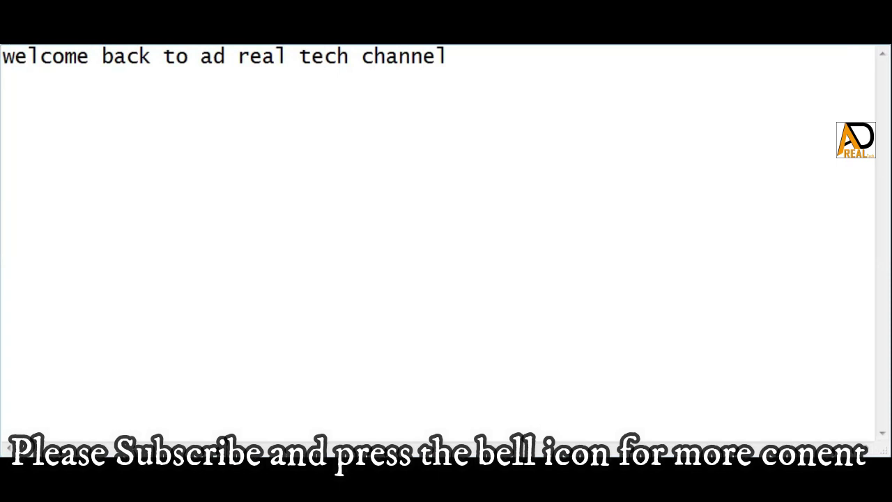
pyautogui.write('today')
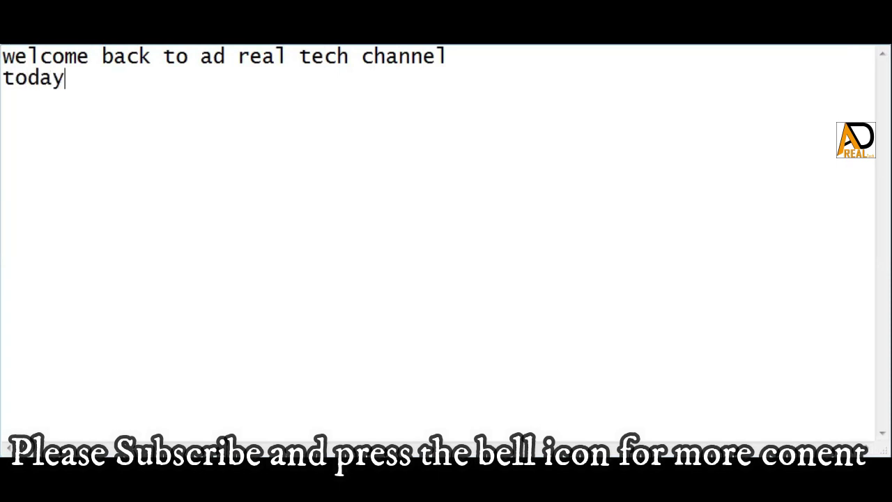
pyautogui.write(' i wil')
pyautogui.write('l show t')
pyautogui.press('BackSpace')
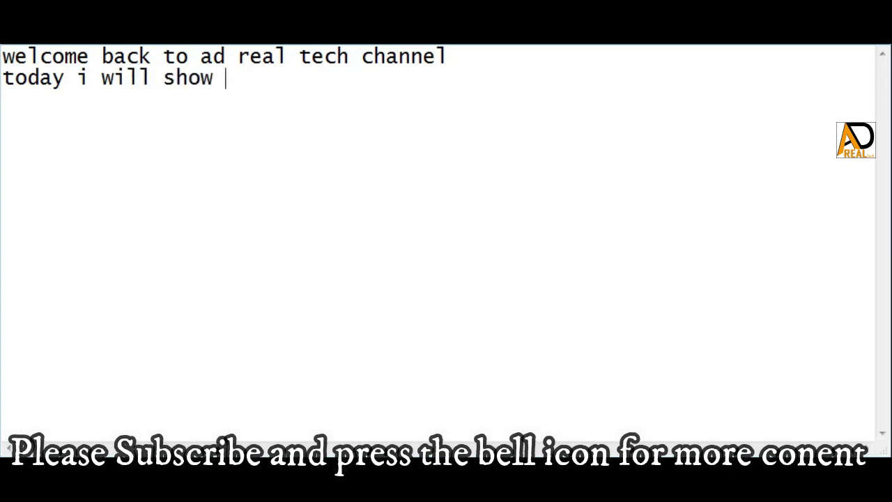
pyautogui.write('you ')
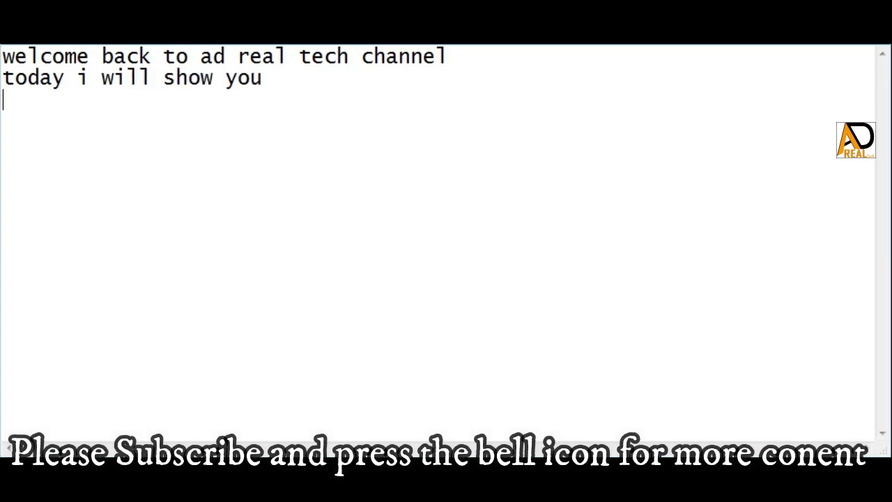
pyautogui.write('how to ')
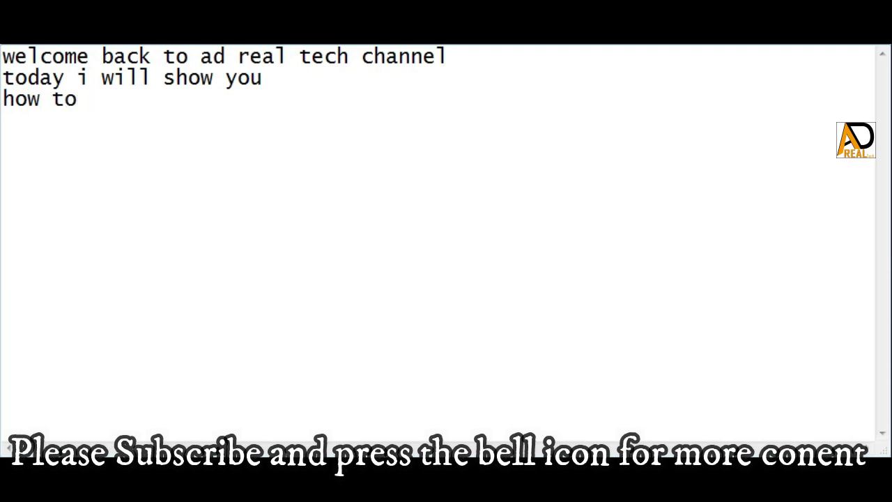
pyautogui.write('reco')
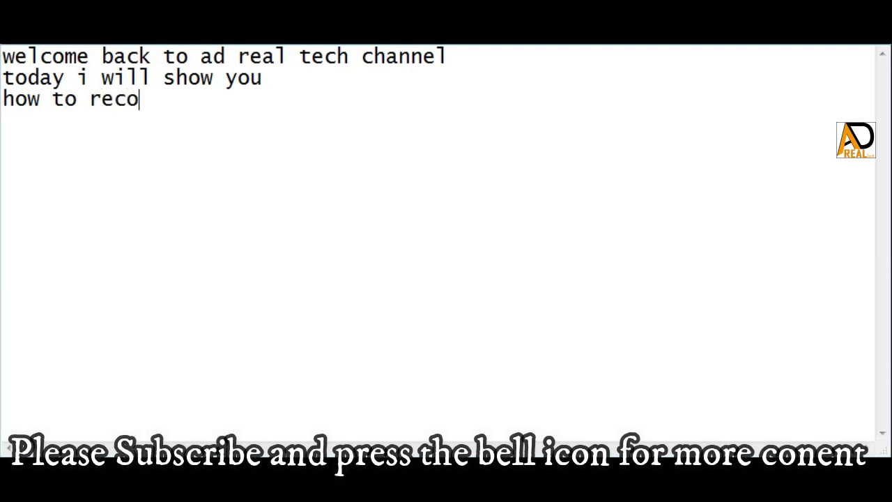
pyautogui.write('ver')
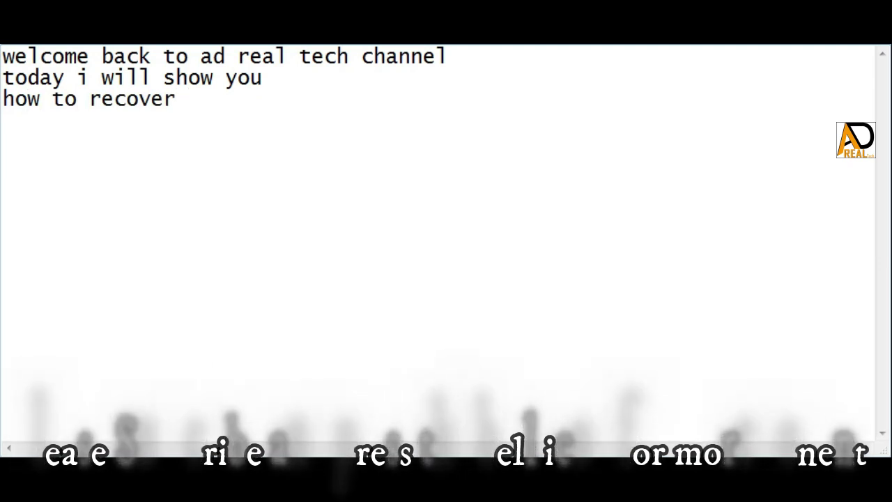
pyautogui.write(' fiel')
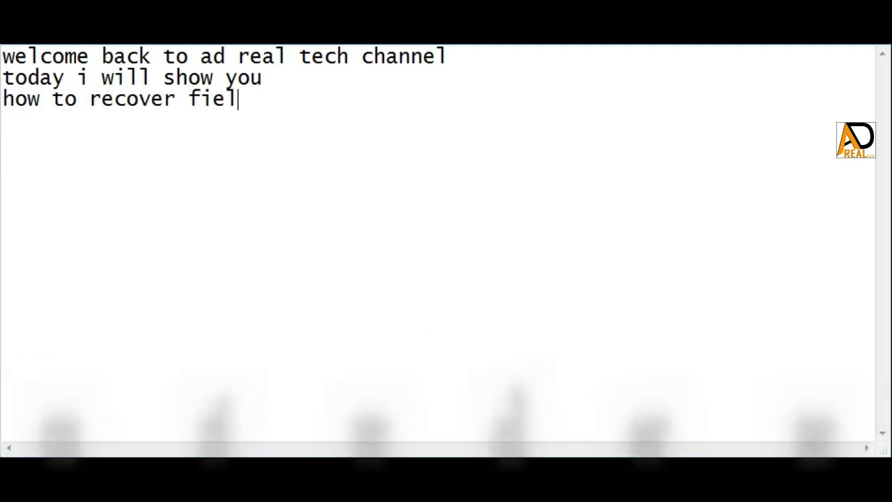
pyautogui.press('BackSpace')
pyautogui.press('BackSpace')
pyautogui.write('le')
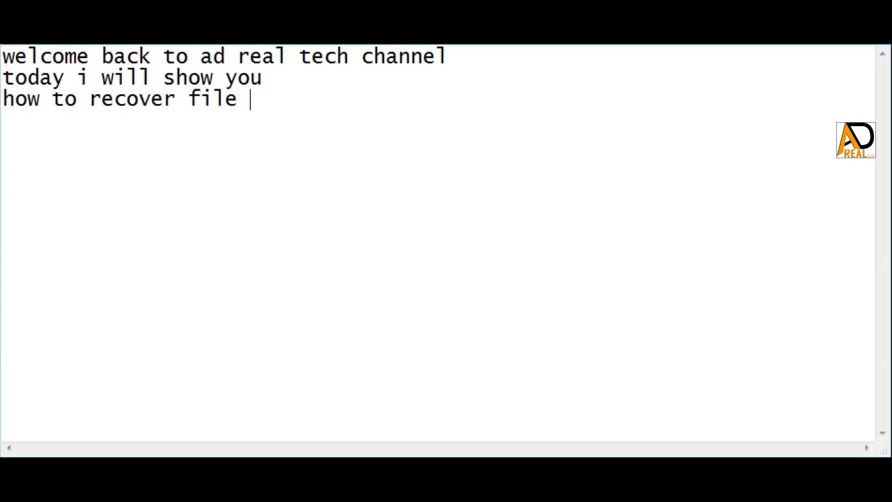
pyautogui.write(' you ')
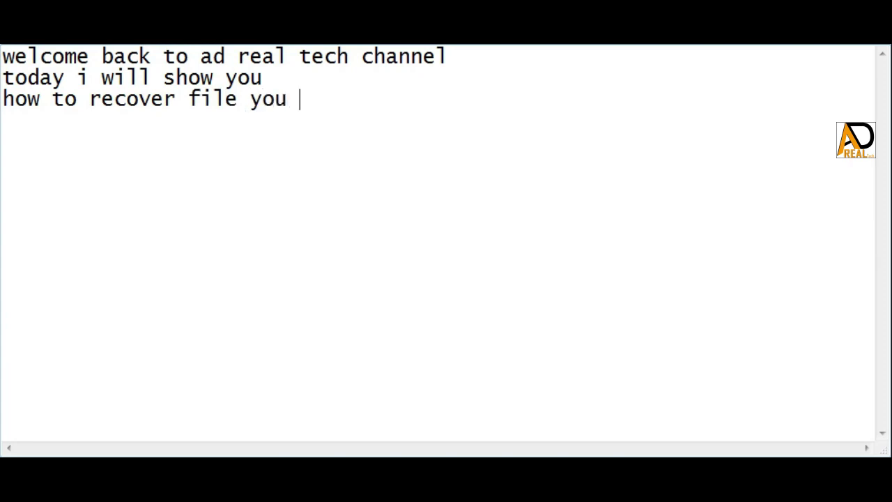
pyautogui.write('can u')
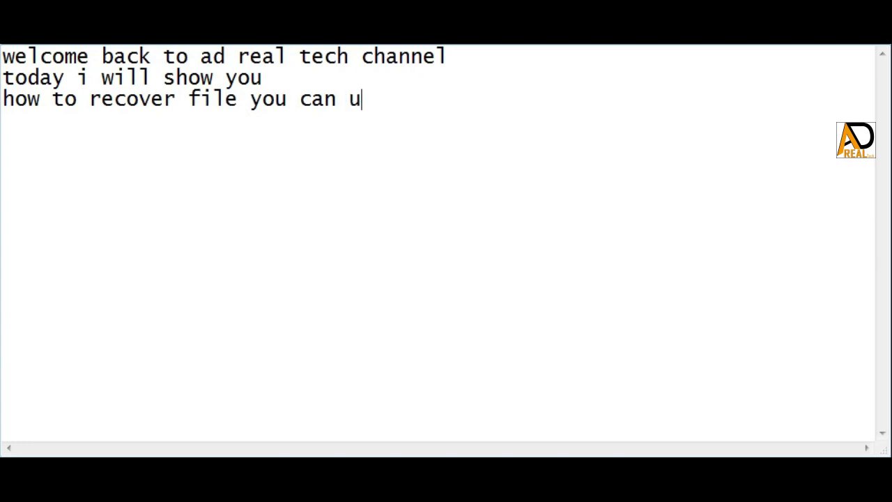
pyautogui.write('na')
# Step: Finish the line 'you can unsave ms word ms excel ms powerpoint easy' and add 'frist open the word'
pyautogui.press('BackSpace')
pyautogui.write('s')
pyautogui.write('ave')
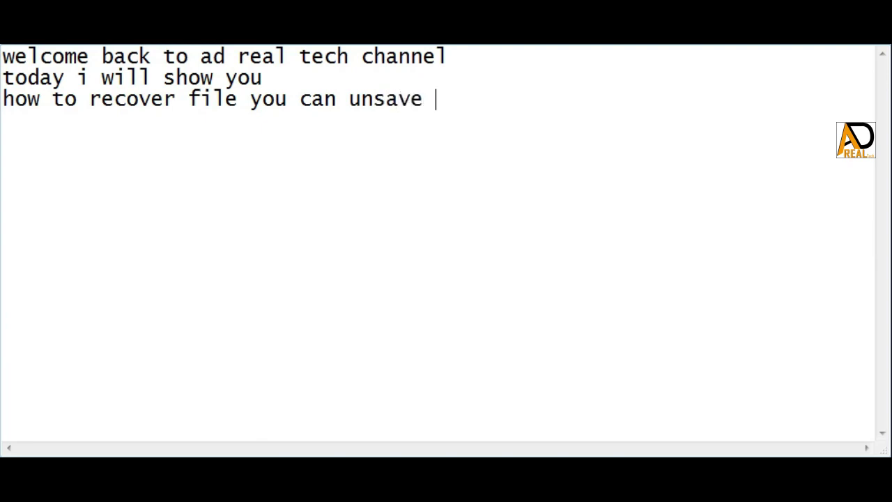
pyautogui.write(' t')
pyautogui.write('his')
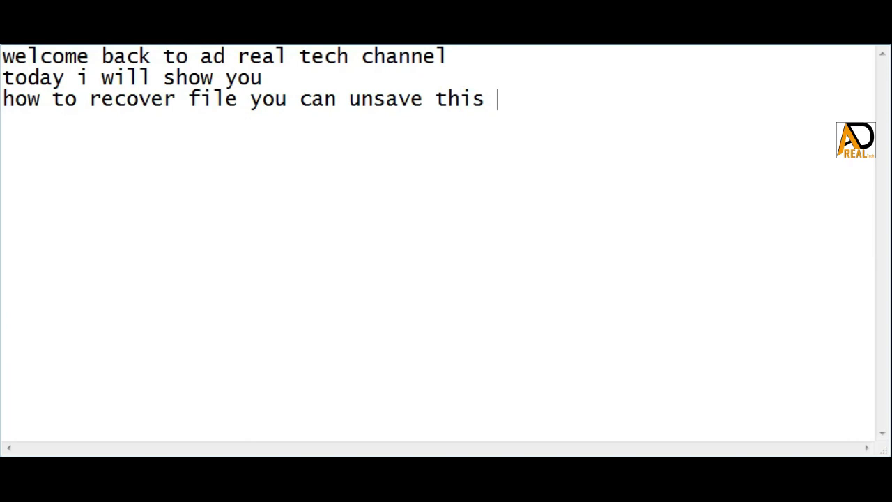
pyautogui.press('BackSpace')
pyautogui.press('BackSpace')
pyautogui.press('BackSpace')
pyautogui.press('BackSpace')
pyautogui.press('BackSpace')
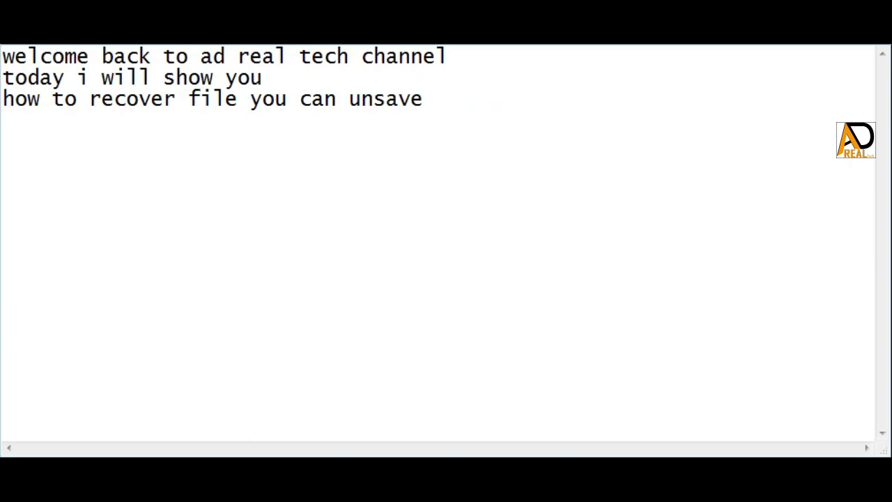
pyautogui.write('ms wor')
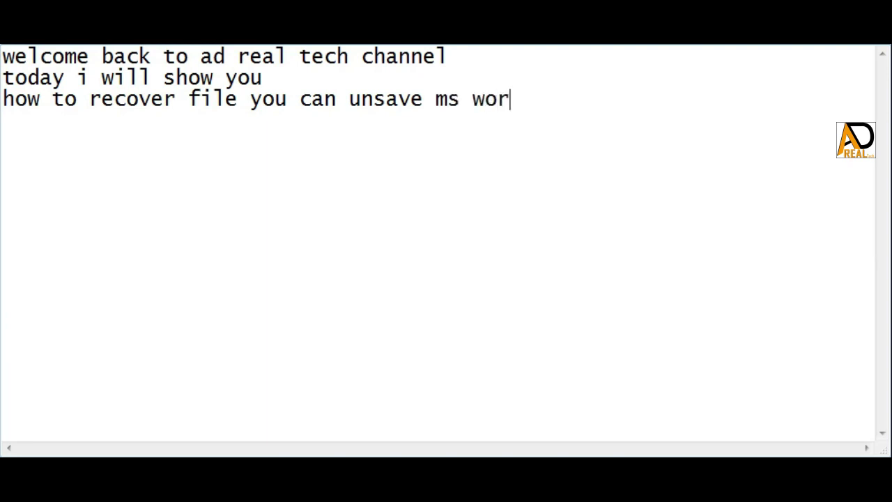
pyautogui.write('d ms ')
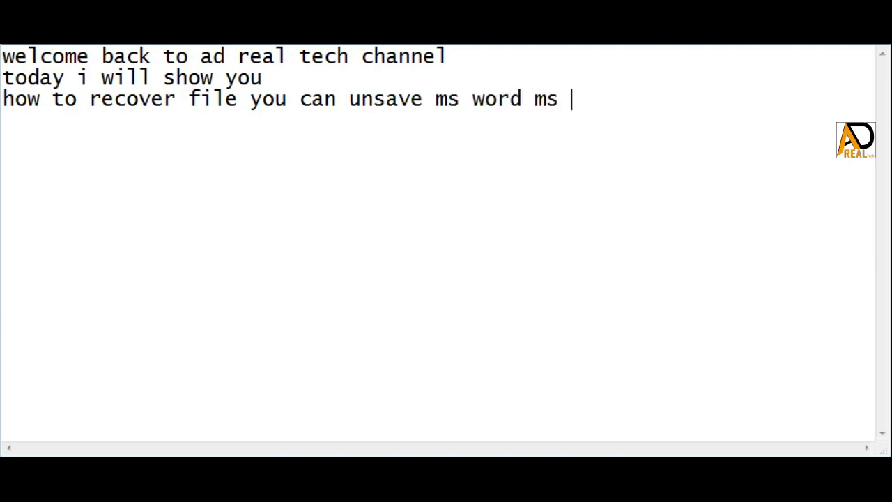
pyautogui.write('excel')
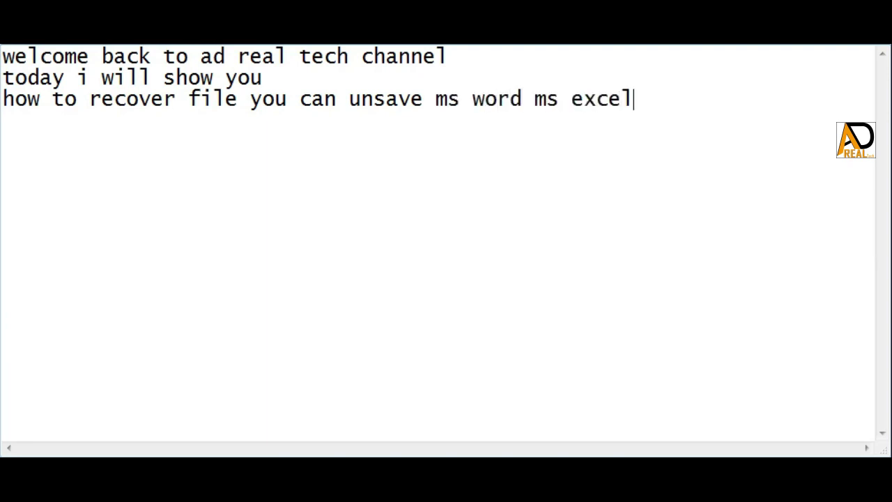
pyautogui.write(' ms ')
pyautogui.write('powe')
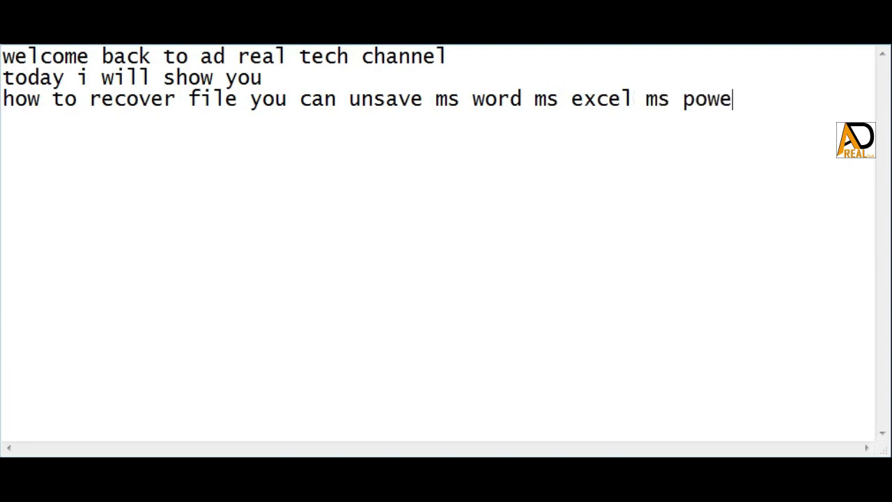
pyautogui.write('rpoint ')
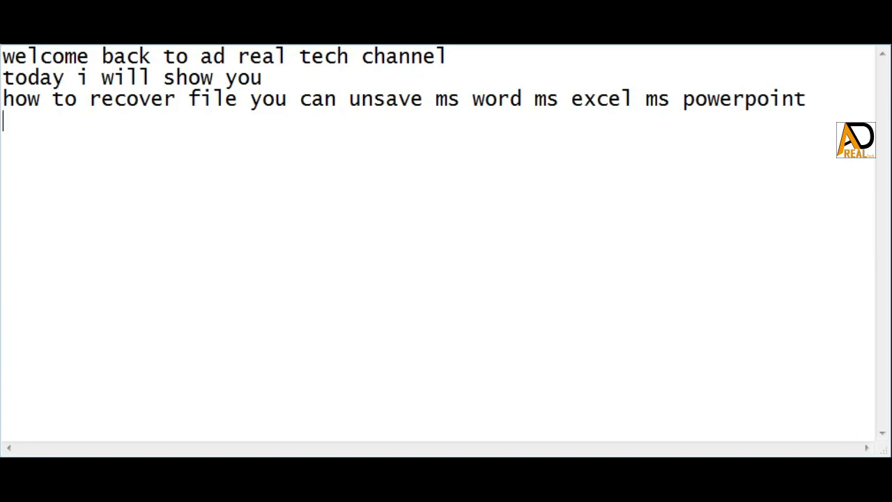
pyautogui.write('ea')
pyautogui.write('sy')
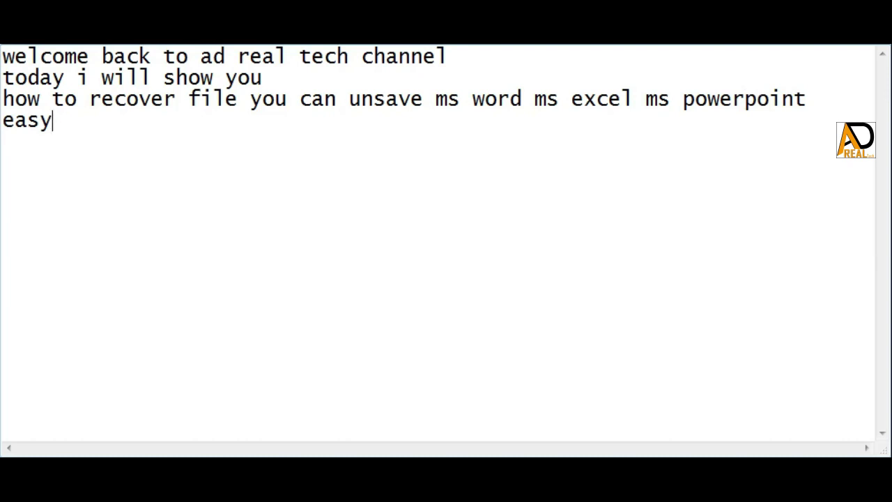
pyautogui.press('Return')
pyautogui.write('f')
pyautogui.write('rist open ')
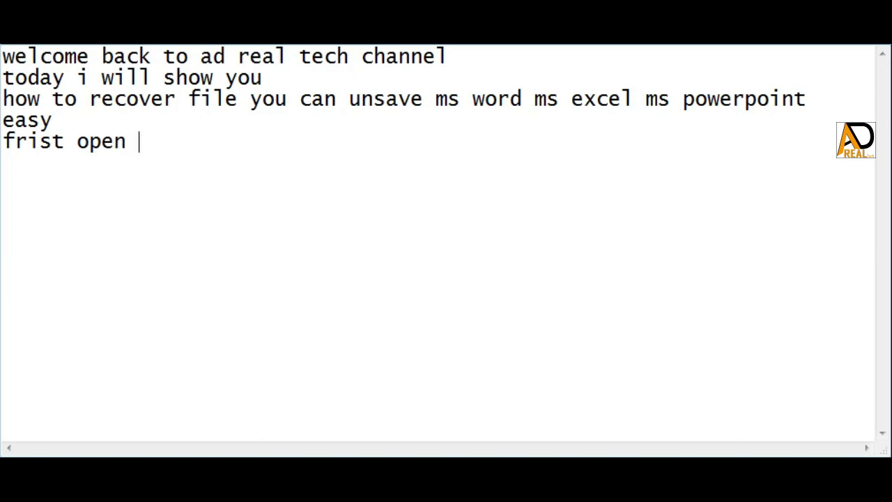
pyautogui.write('the ')
pyautogui.write('wo')
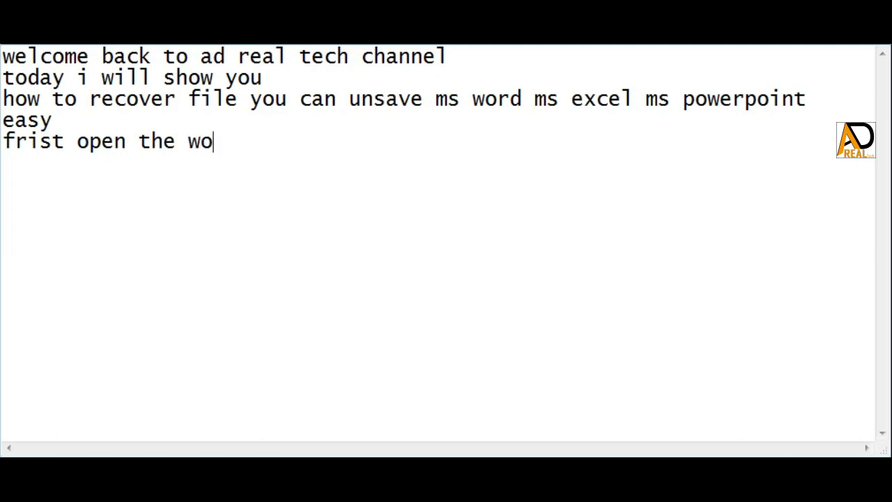
pyautogui.write('rd')
# Step: Add caption lines 'i will show you' and 'without any software'
pyautogui.press('Return')
pyautogui.write('i will ')
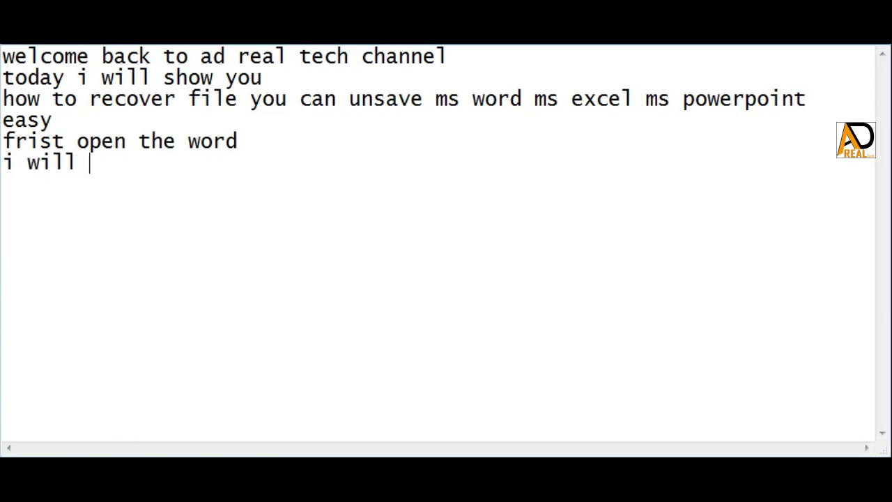
pyautogui.write('show yo')
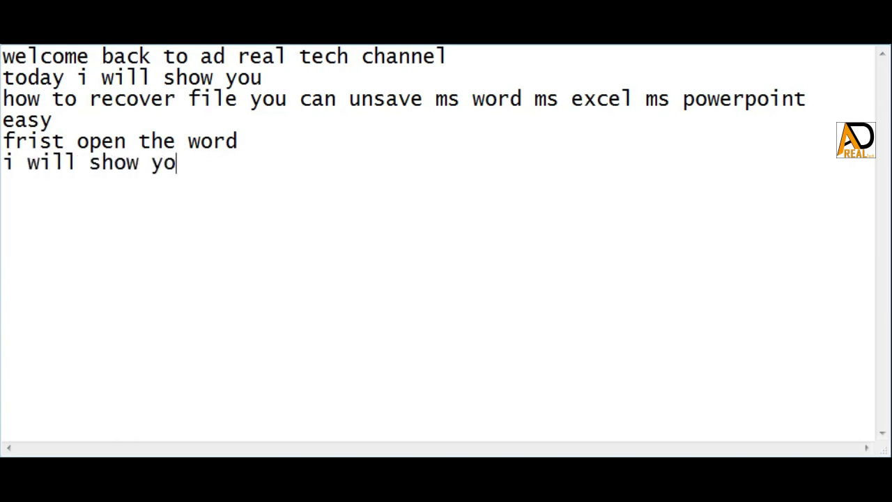
pyautogui.write('u')
pyautogui.press('Return')
pyautogui.write('witho')
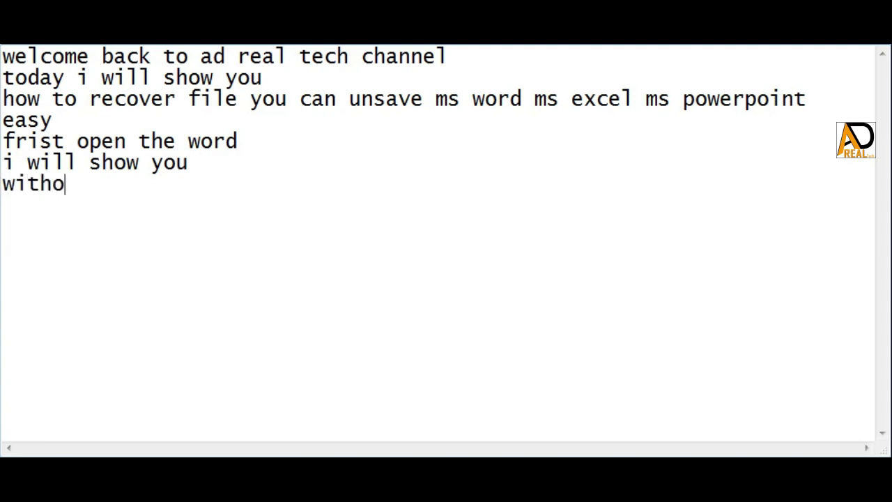
pyautogui.write('ut ')
pyautogui.write('any soft')
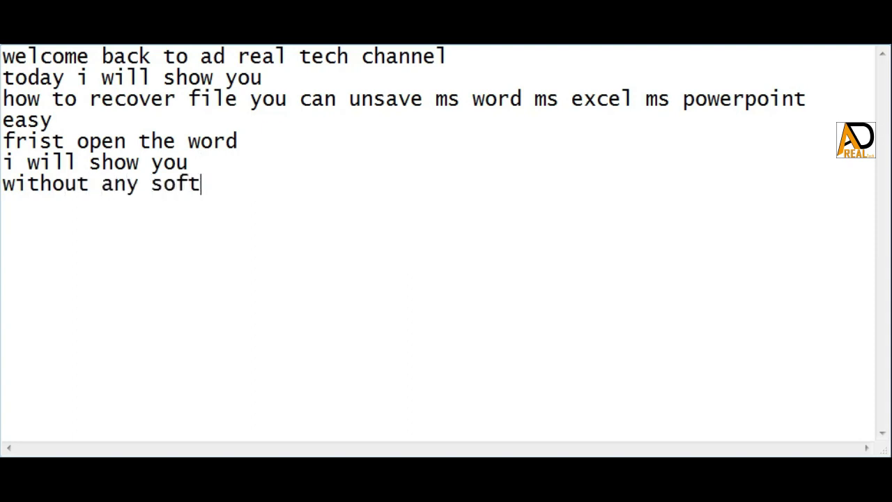
pyautogui.write('ware')
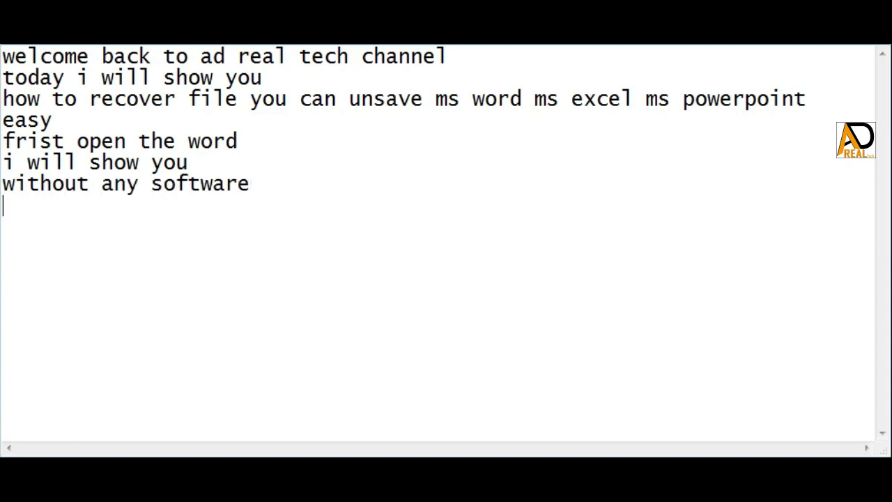
# Step: Add 'i can't save this document' and 'now open the ms word', fixing the 'wr' typo
pyautogui.press('Return')
pyautogui.write("i can't save this document")
pyautogui.press('Return')
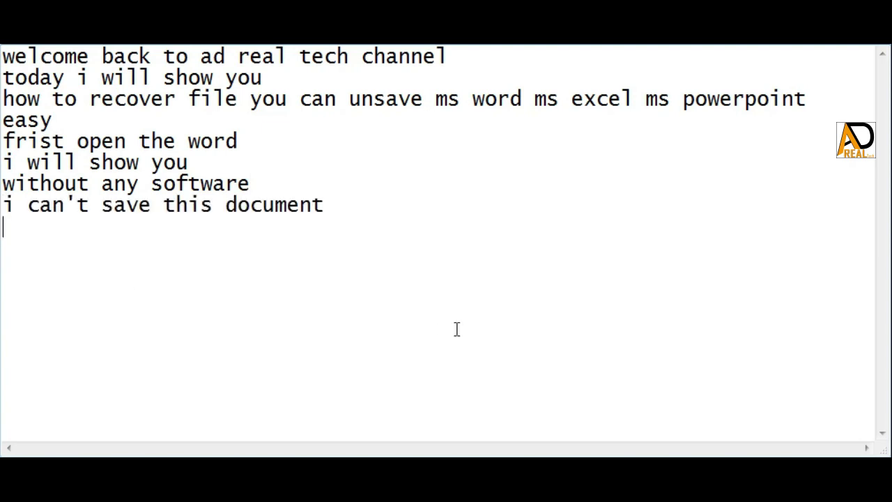
pyautogui.write('now ')
pyautogui.write('open the ')
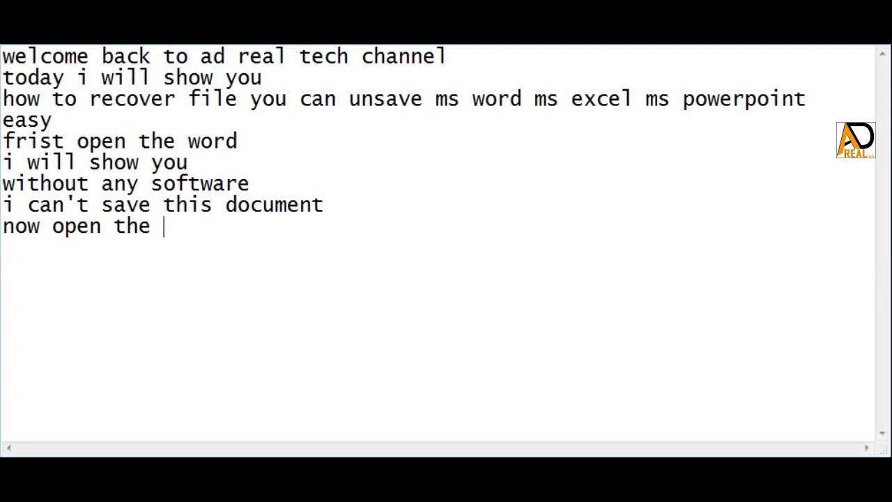
pyautogui.write('ms wr')
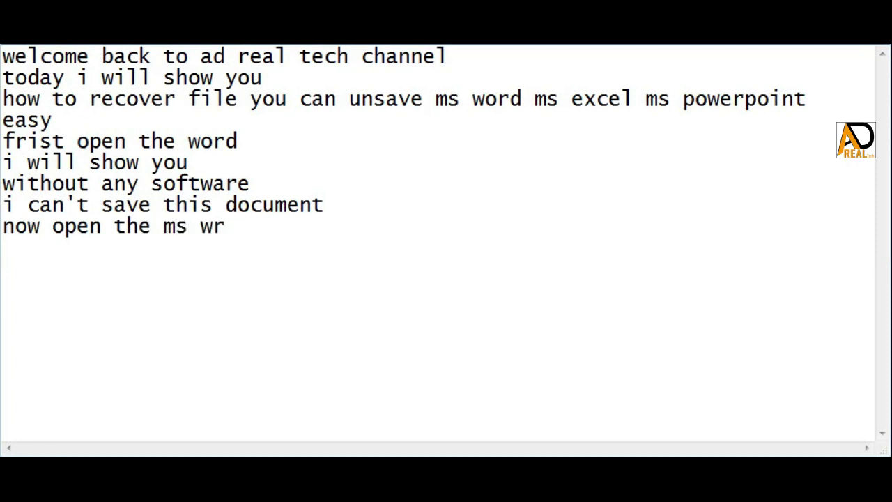
pyautogui.press('BackSpace')
pyautogui.write('ord')
# Step: Launch Microsoft Word 2010 from the Start menu and begin the caption line 'go to file'
pyautogui.press('super')
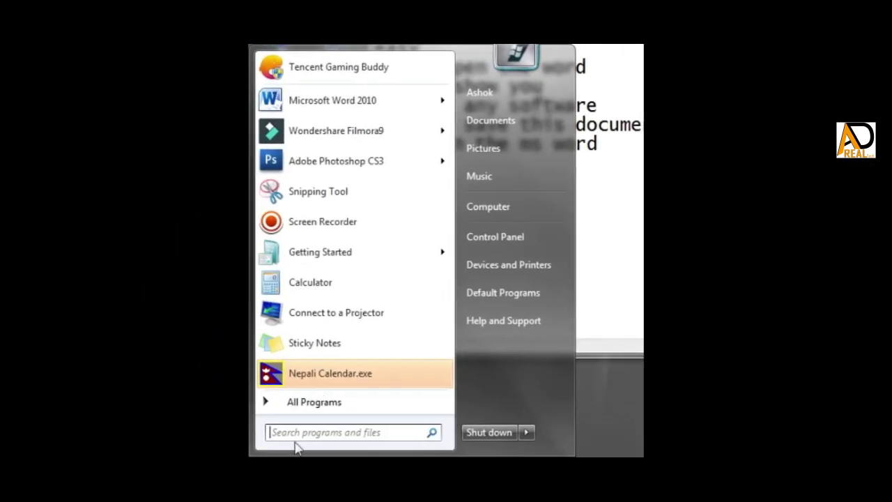
pyautogui.click(345, 110)
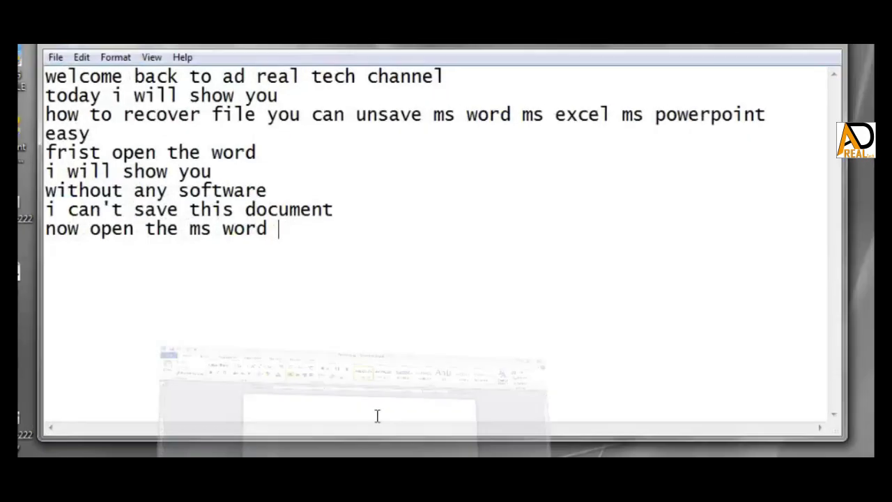
pyautogui.press('Return')
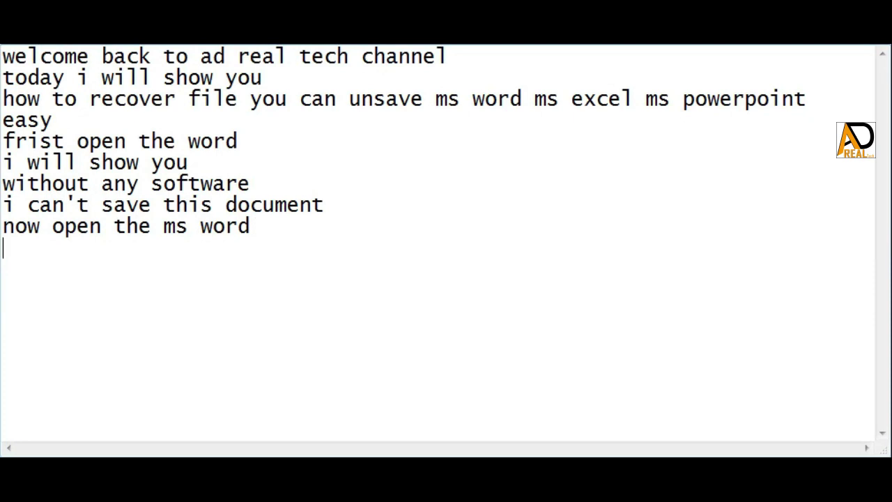
pyautogui.write('go to')
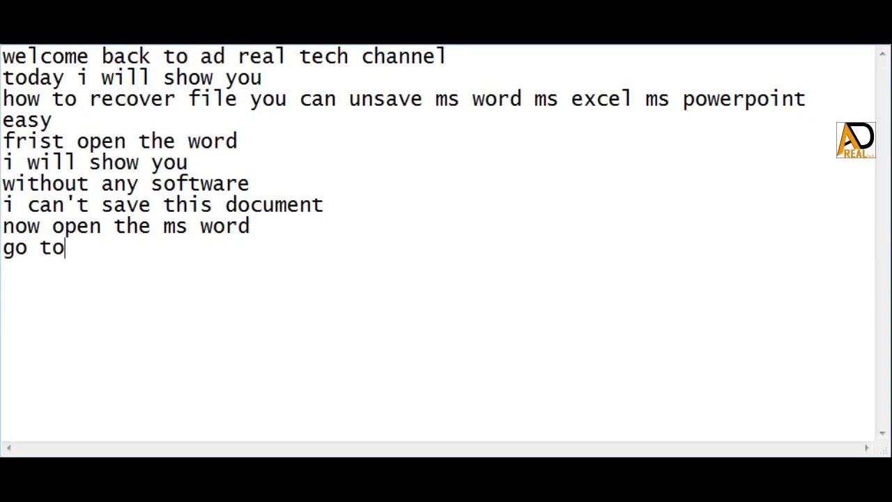
pyautogui.write(' file')
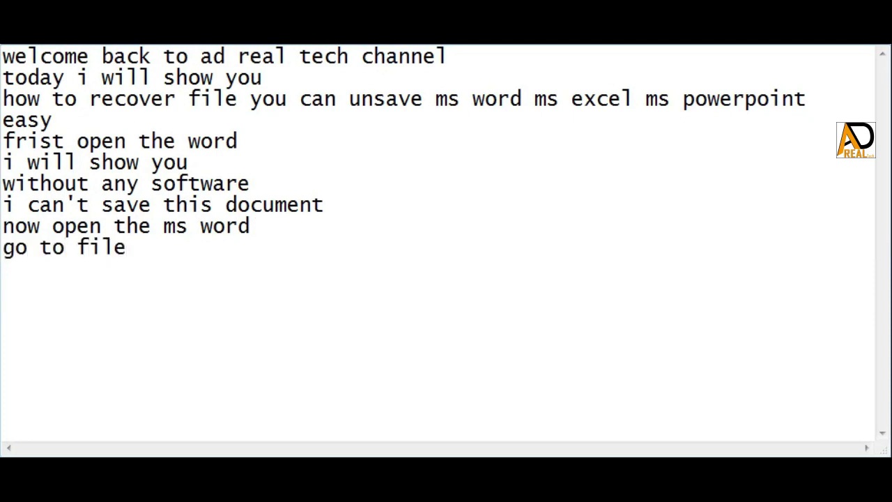
# Step: Show Word's File > Recent list and caption 'now click recover unsaved documents' in Notepad
pyautogui.press('Return')
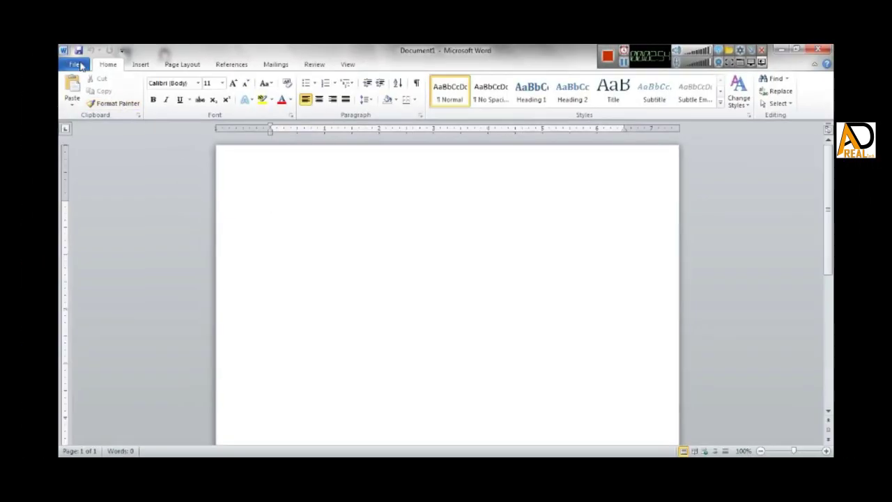
pyautogui.click(76, 63)
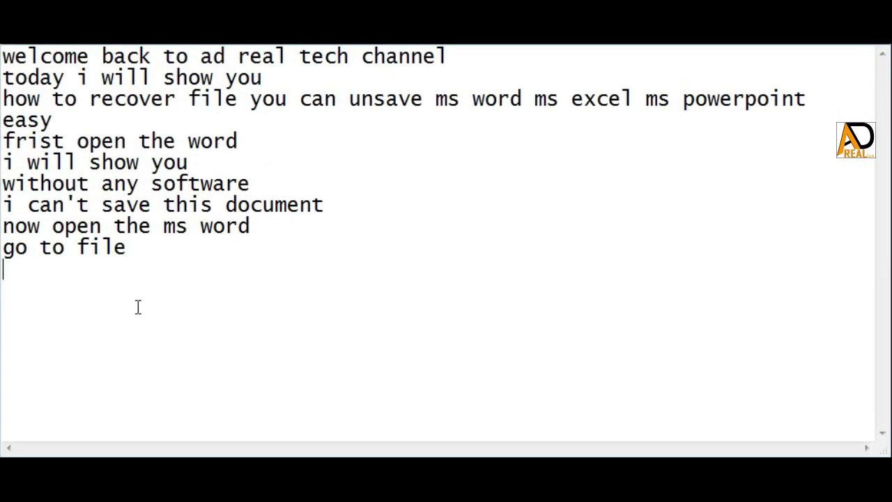
pyautogui.write('now cli')
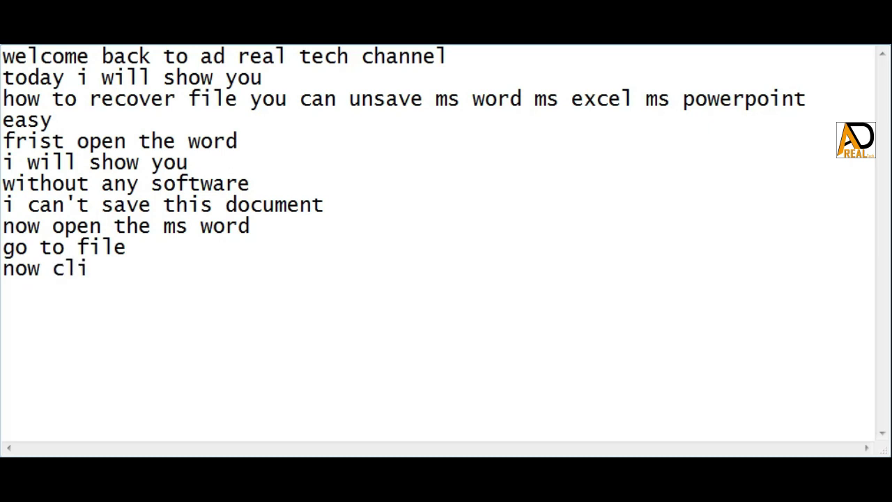
pyautogui.write('ck')
pyautogui.write(' recove')
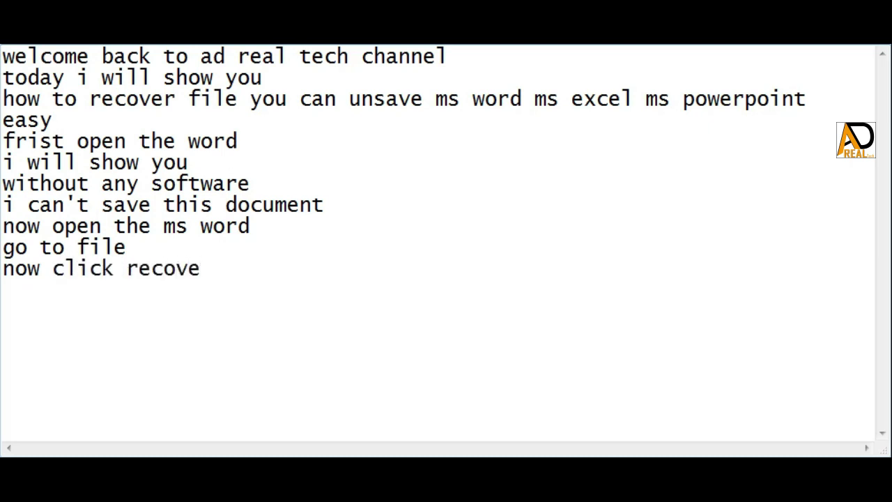
pyautogui.write('r un')
pyautogui.write('sa')
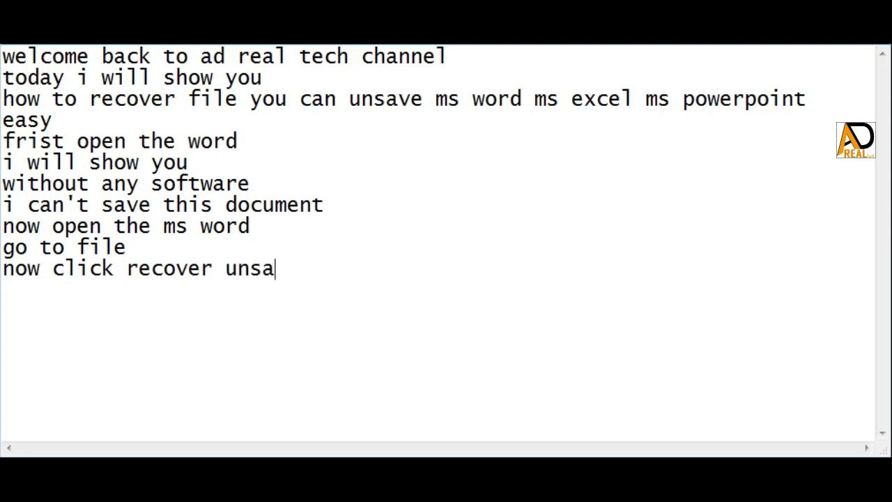
pyautogui.write('ved ')
pyautogui.write('document')
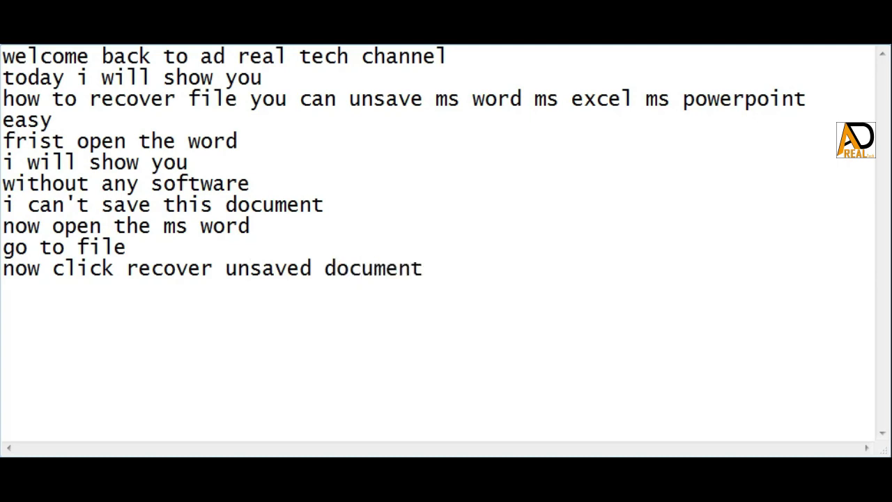
pyautogui.press('BackSpace')
pyautogui.write('s')
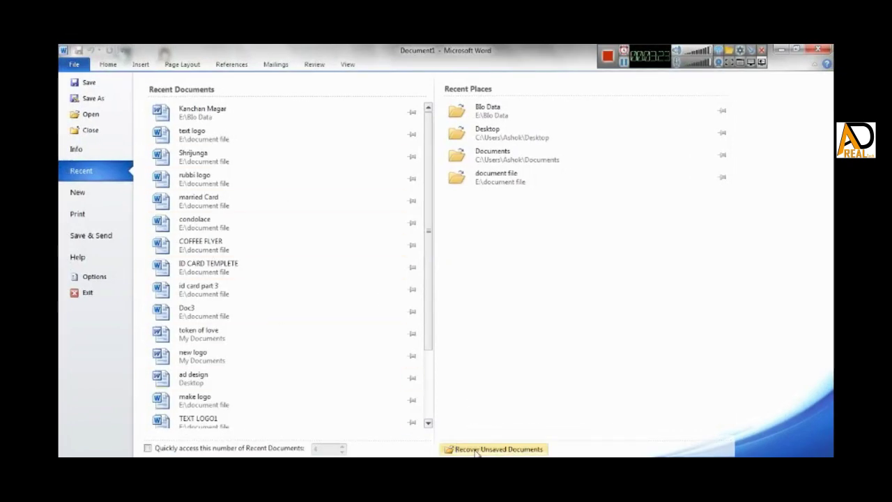
# Step: Browse unsaved Word files, choose the Doc1 .asd file, and caption 'now click open'
pyautogui.click(498, 449)
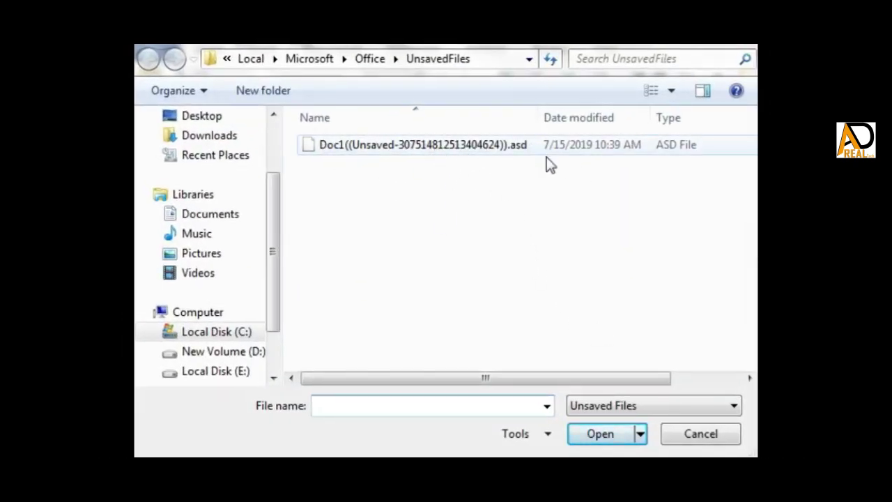
pyautogui.click(370, 147)
pyautogui.click(597, 439)
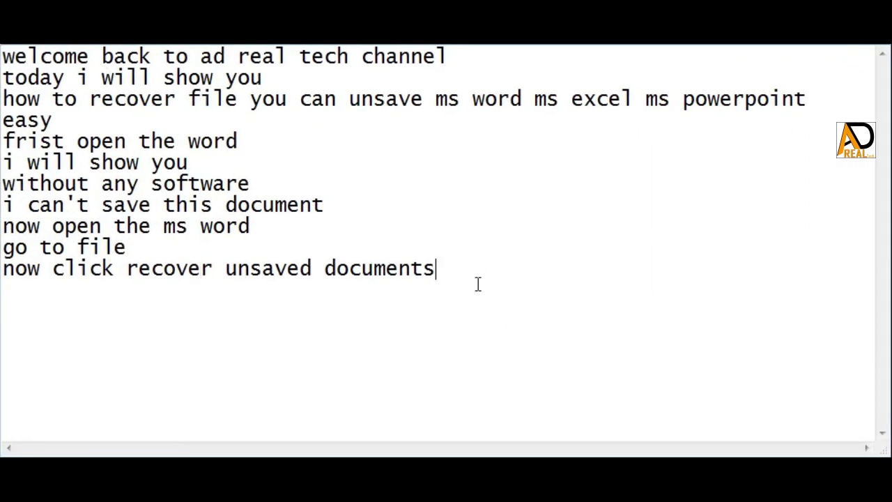
pyautogui.press('Return')
pyautogui.write('now ')
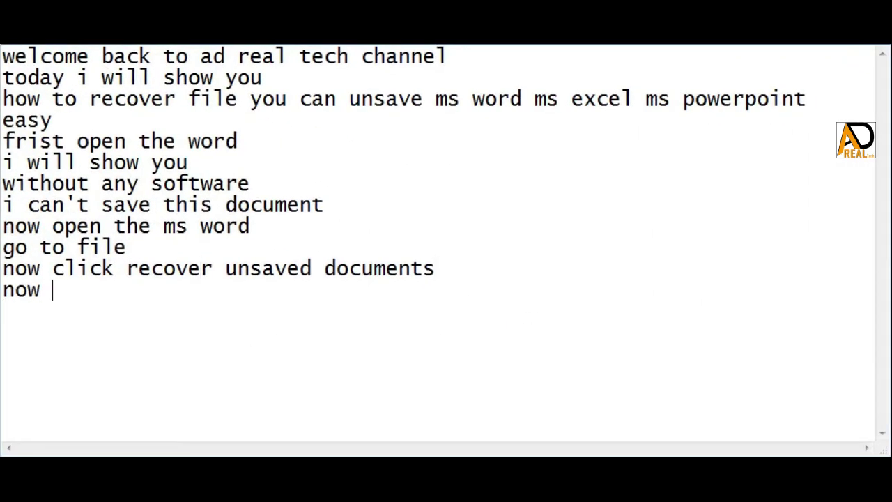
pyautogui.write('click ')
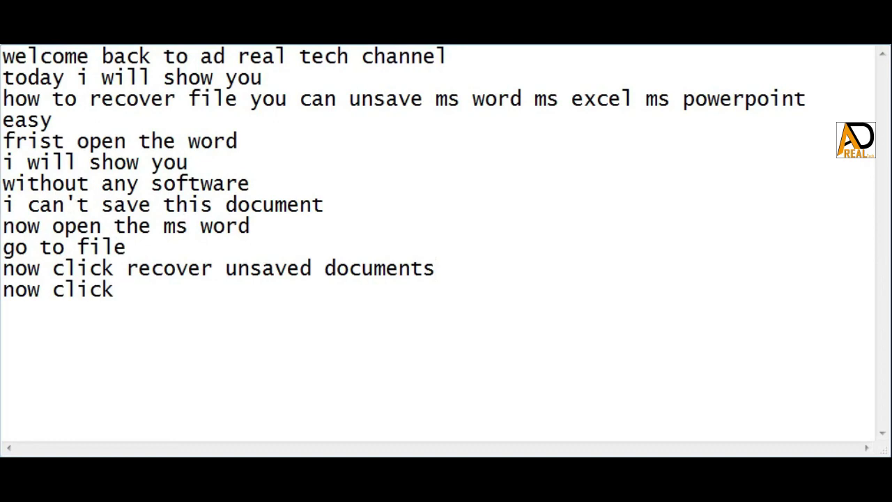
pyautogui.write('open')
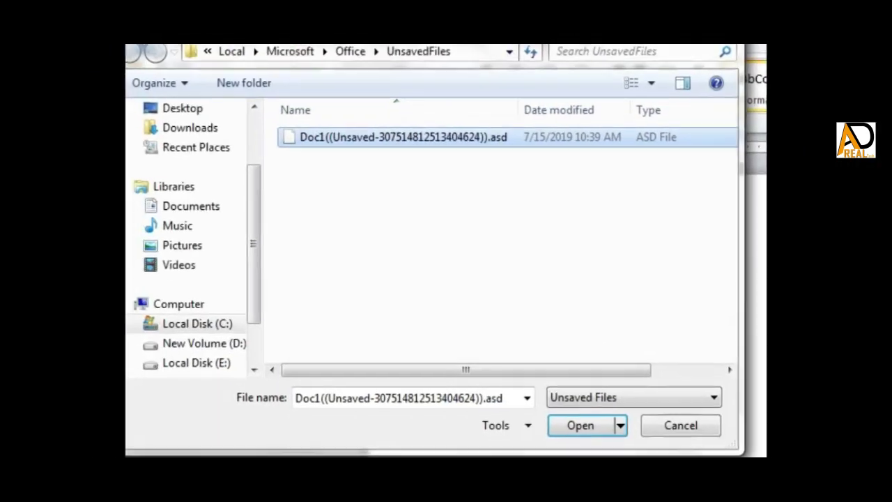
# Step: Open the recovered Doc1 file, dismiss its notice, then close Word via the save prompt
pyautogui.click(607, 439)
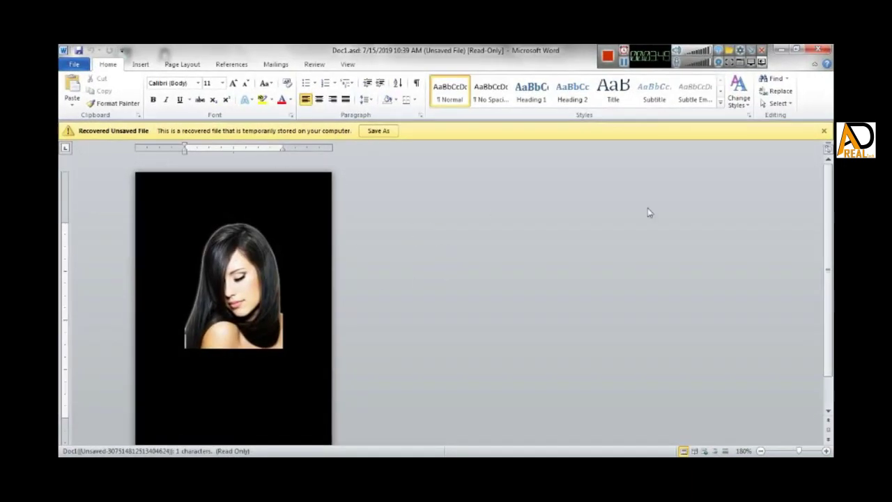
pyautogui.click(823, 130)
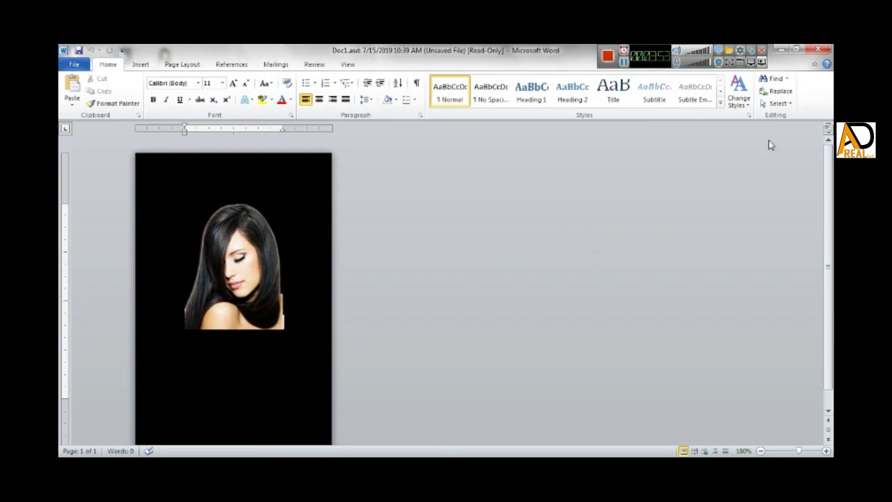
pyautogui.click(821, 48)
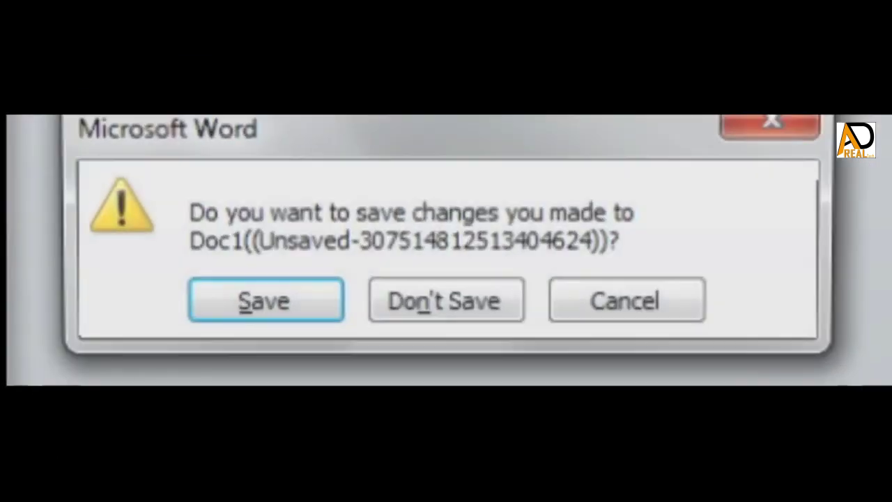
pyautogui.click(446, 275)
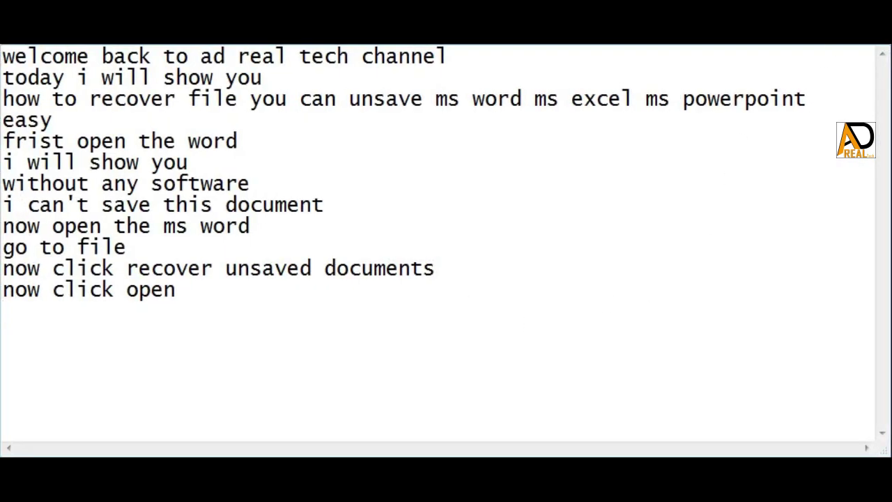
# Step: Clear Notepad and type 'same process in ms word ms excel ms powerpoint'
pyautogui.hotkey('ctrl', 'a')
pyautogui.press('Delete')
pyautogui.write('sam')
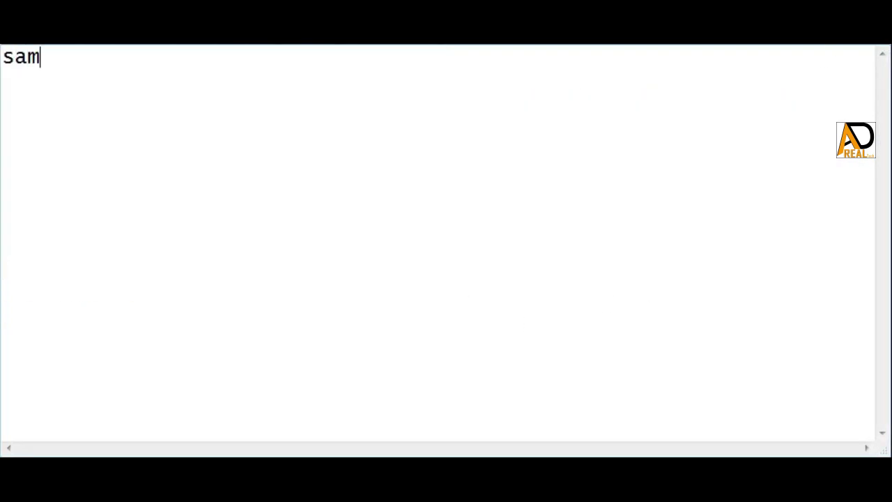
pyautogui.write('e po')
pyautogui.press('BackSpace')
pyautogui.write('roces')
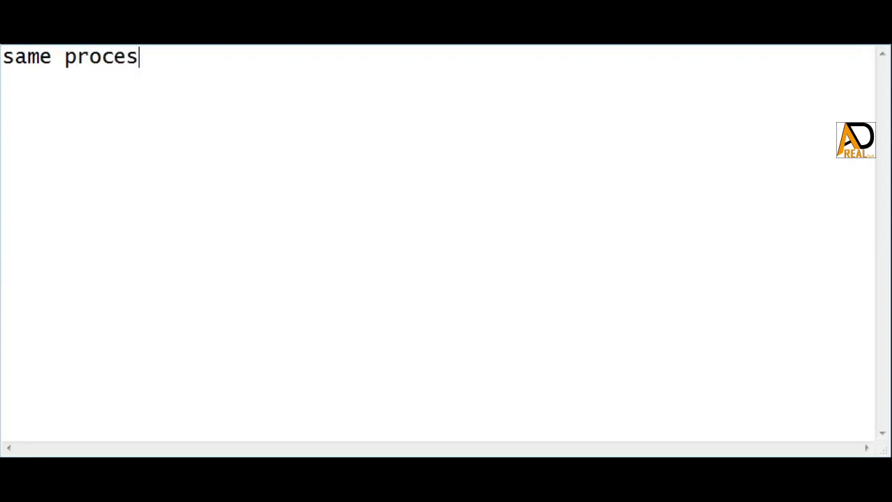
pyautogui.write('s ')
pyautogui.write('in m')
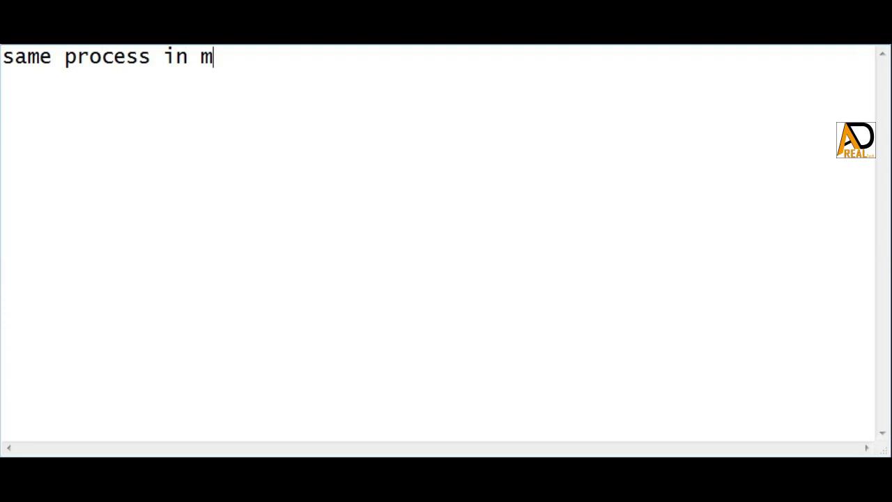
pyautogui.write('s word')
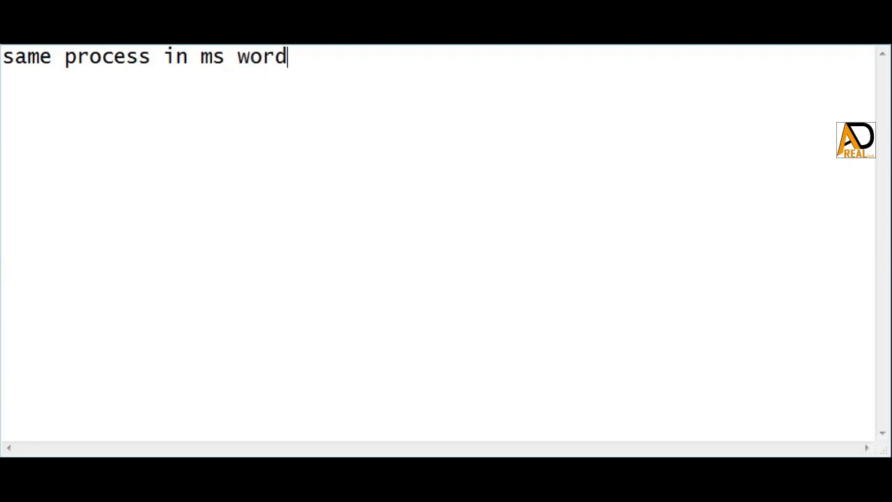
pyautogui.write(', ms')
pyautogui.write(' excel,')
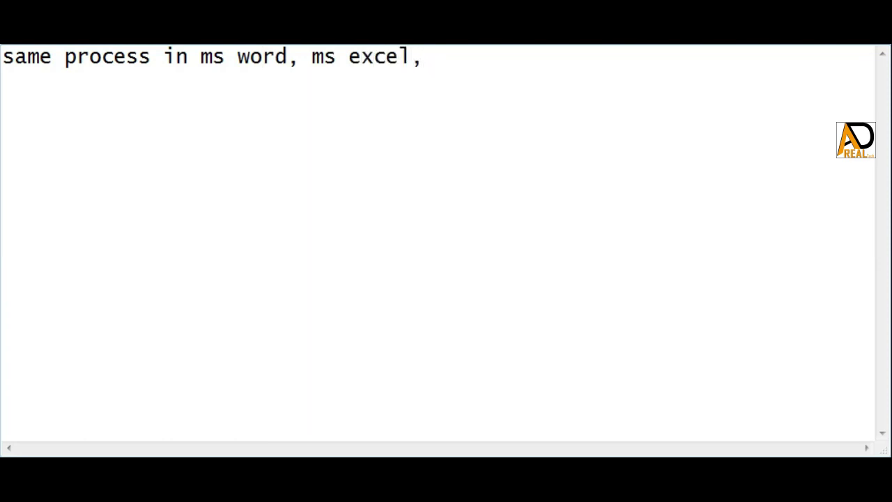
pyautogui.write(' ms powe')
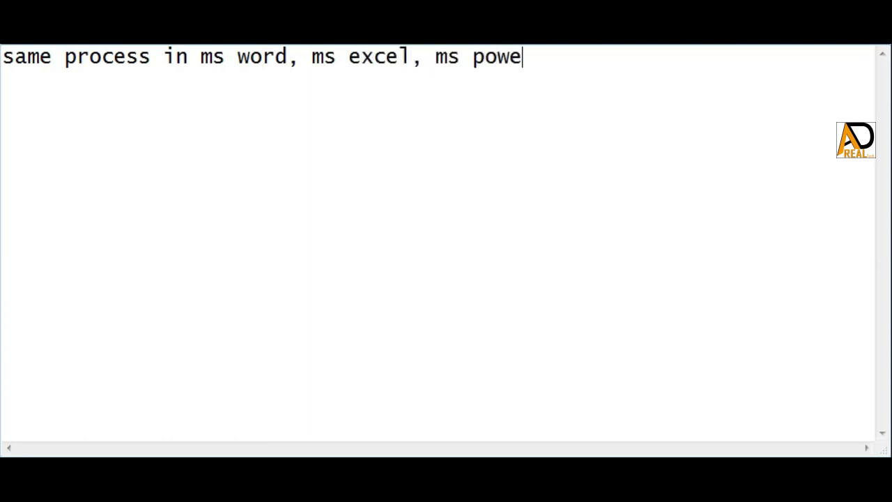
pyautogui.write('rpoin')
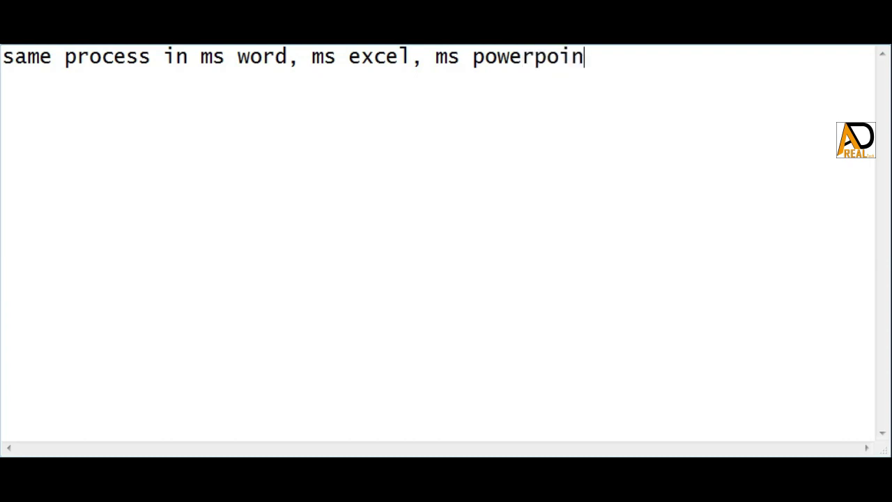
pyautogui.write('t')
pyautogui.write('th')
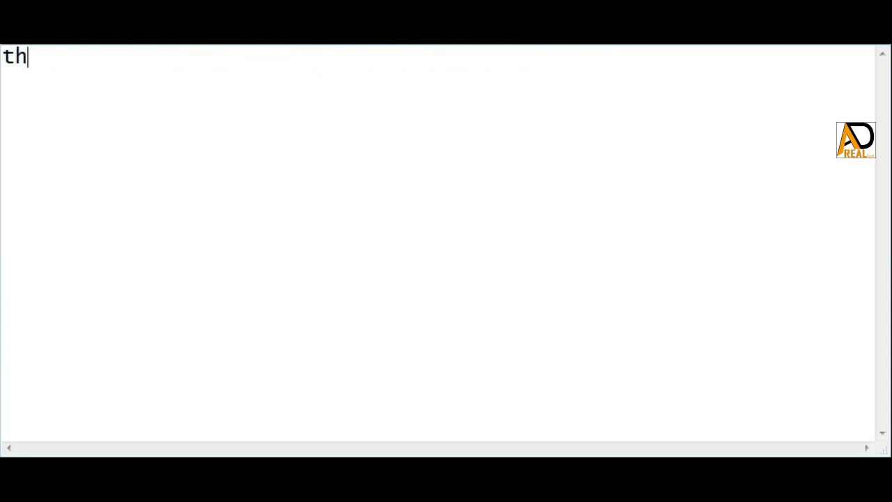
pyautogui.write('snk')
# Step: Type 'thank you for watching this video' and 'please like comment share subscribe our youtube channel'
pyautogui.press('BackSpace')
pyautogui.press('BackSpace')
pyautogui.press('BackSpace')
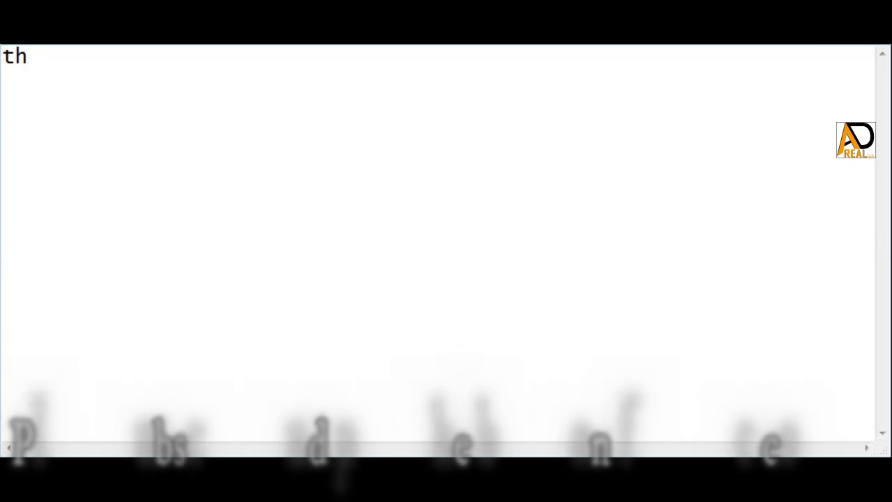
pyautogui.write('ank you ')
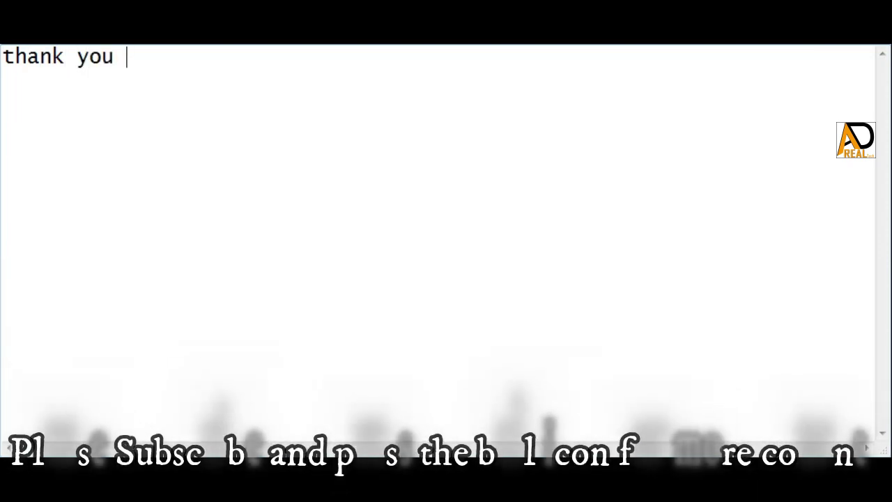
pyautogui.write('for wat')
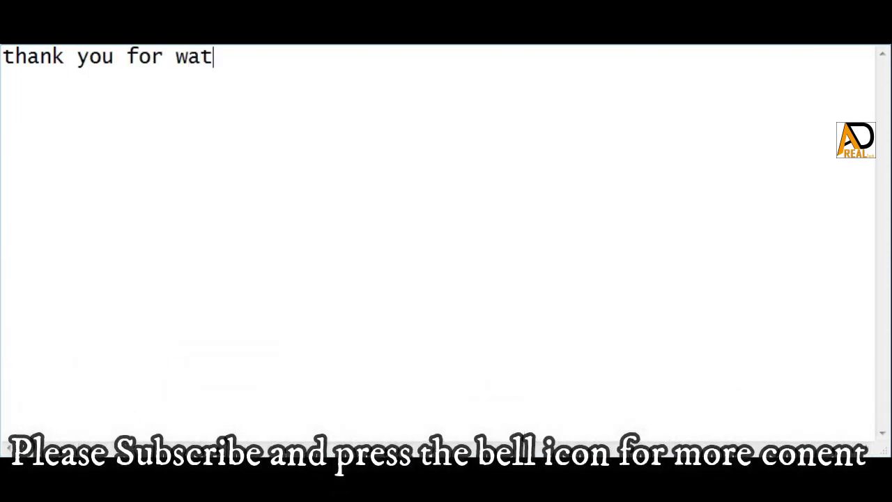
pyautogui.write('ching ')
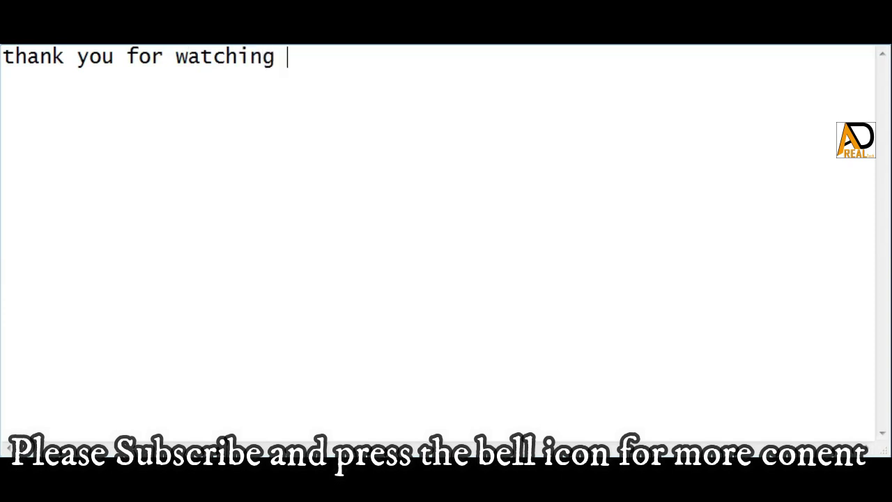
pyautogui.write('this ')
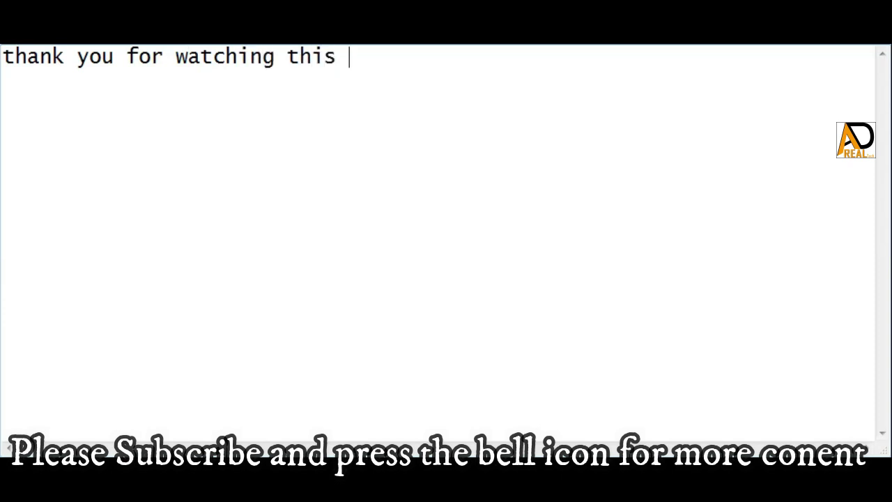
pyautogui.write('vide')
pyautogui.press('BackSpace')
pyautogui.write('ideo ')
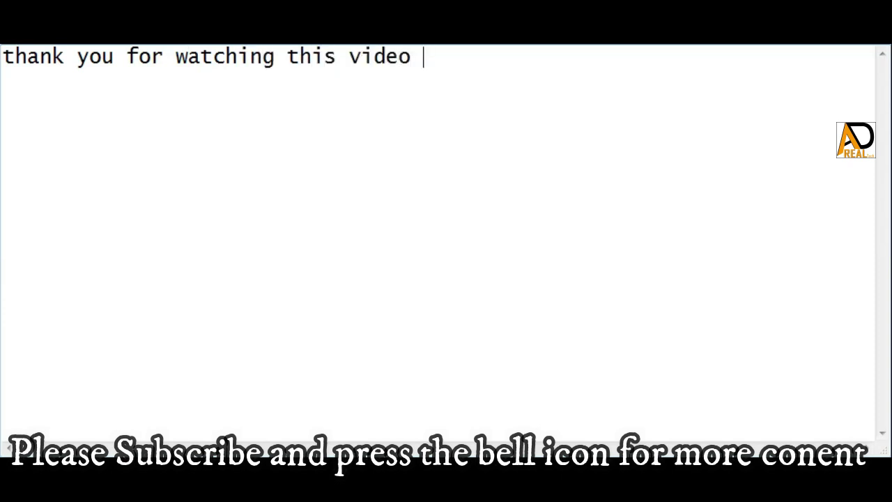
pyautogui.write('ple')
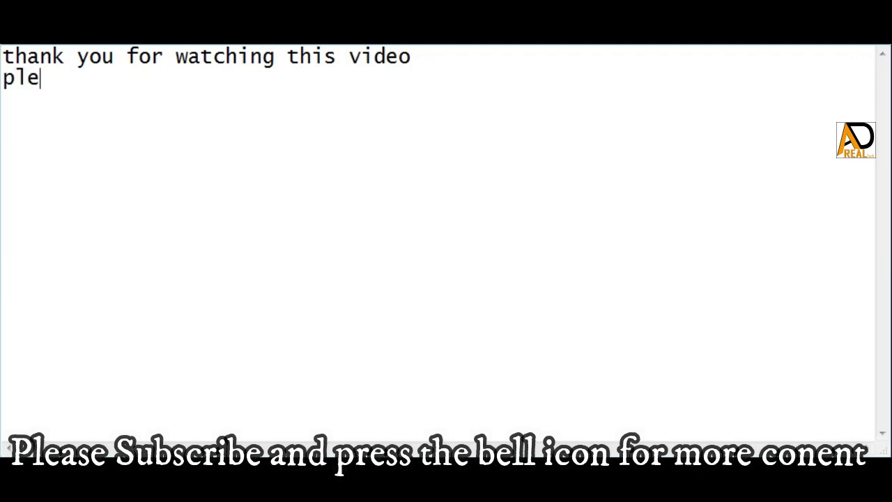
pyautogui.write('aseli')
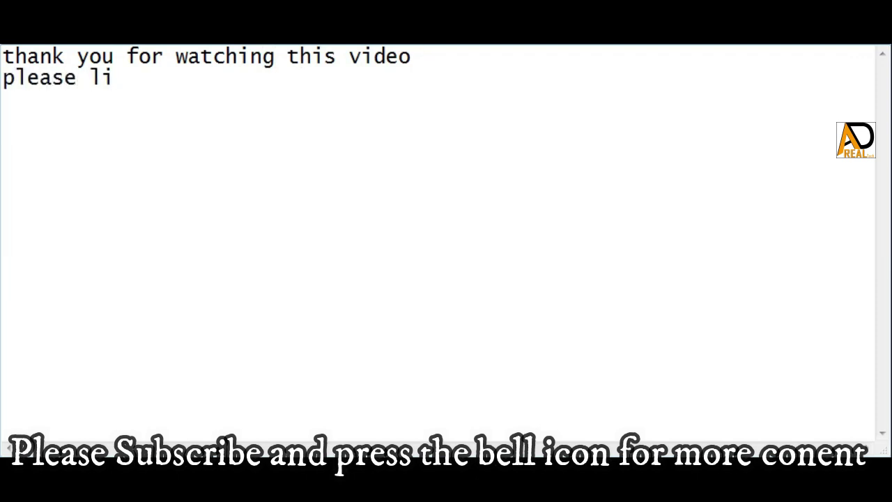
pyautogui.write('ke commen')
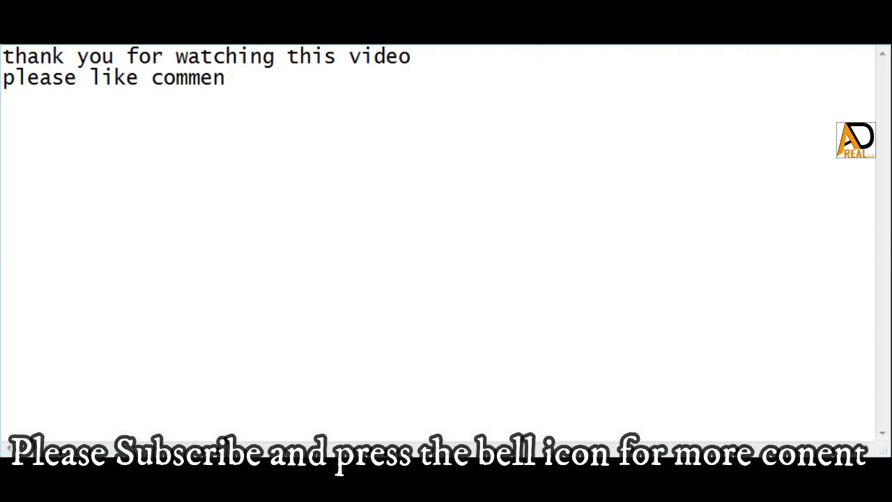
pyautogui.write('t share')
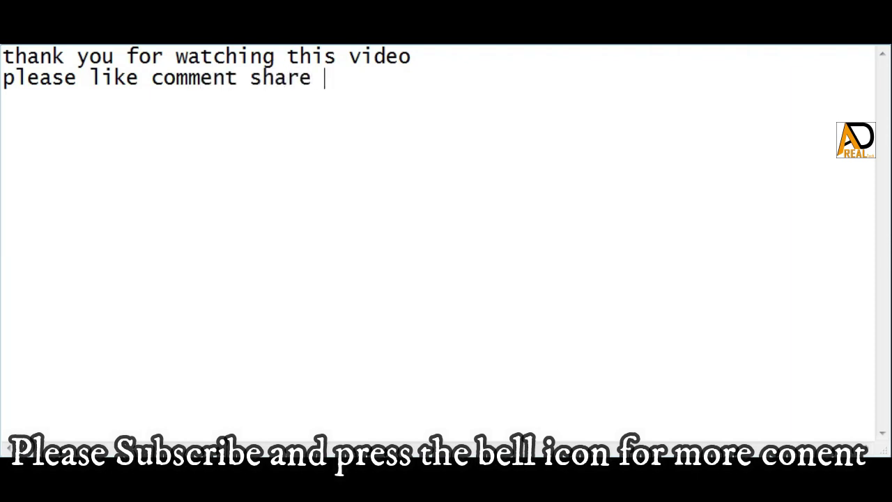
pyautogui.write('sub')
pyautogui.write('scribe ')
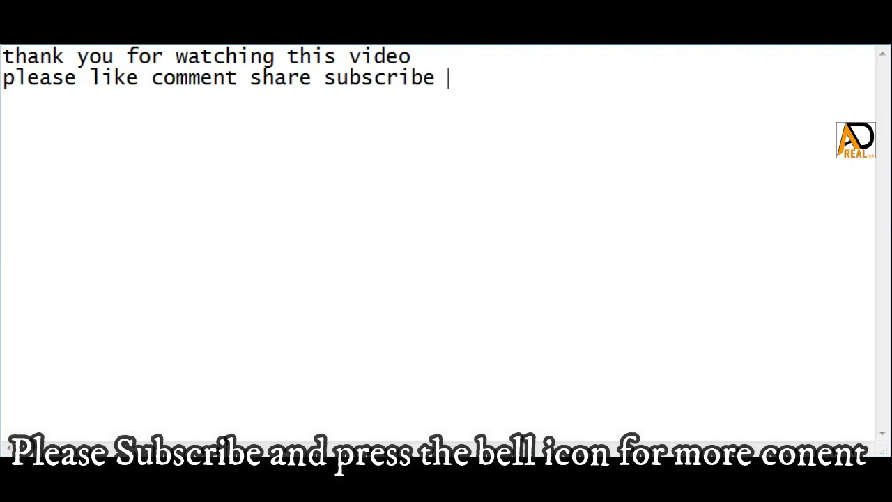
pyautogui.write('our you')
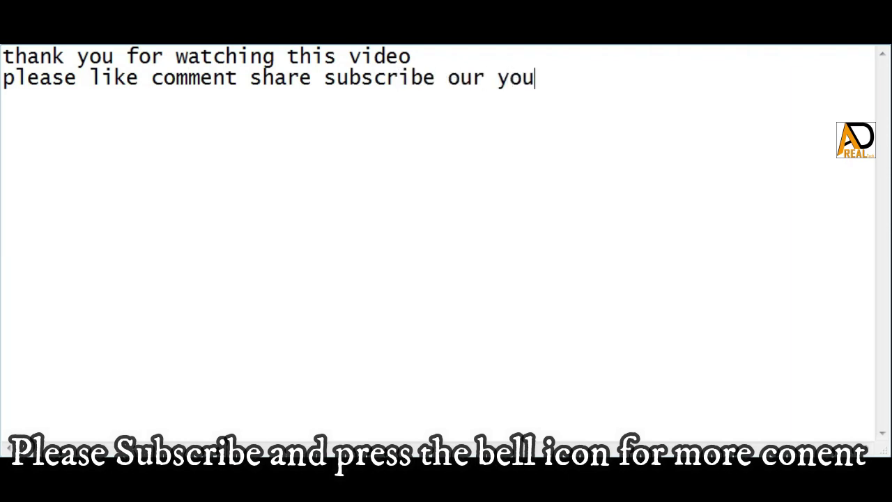
pyautogui.write('tube ')
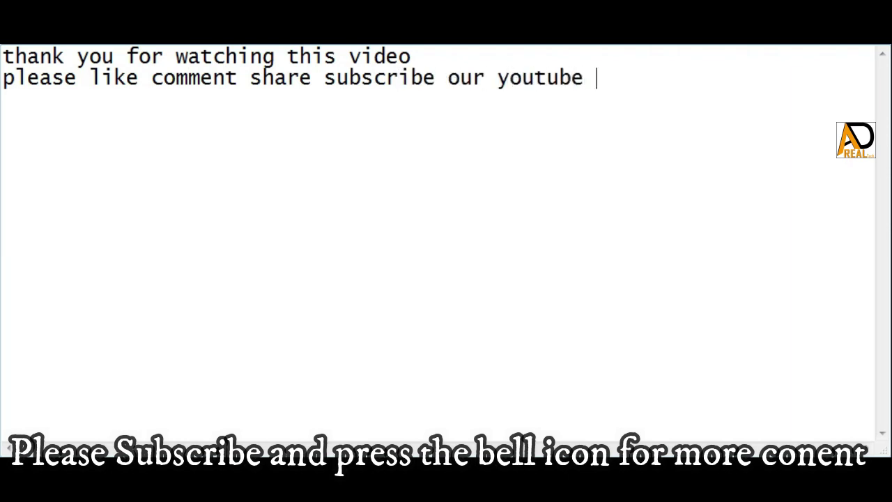
pyautogui.write('channel')
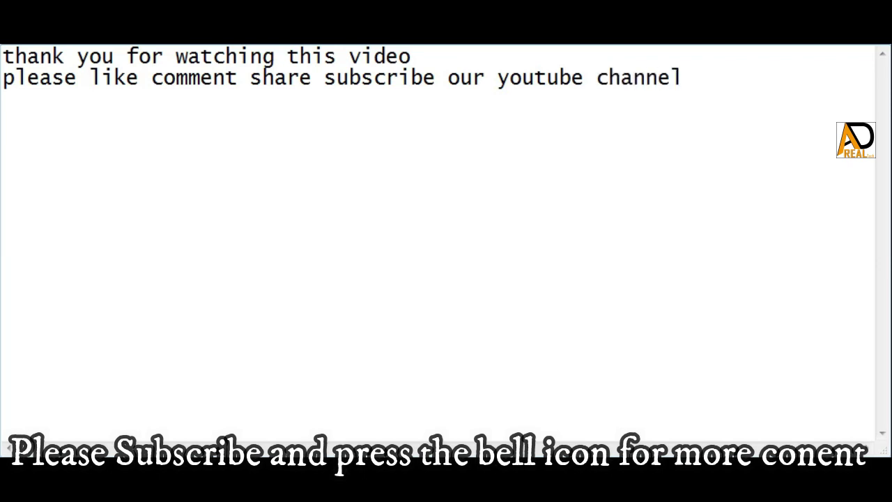
# Step: Add a final 'thank you' line followed by a blank line
pyautogui.press('Return')
pyautogui.write('th')
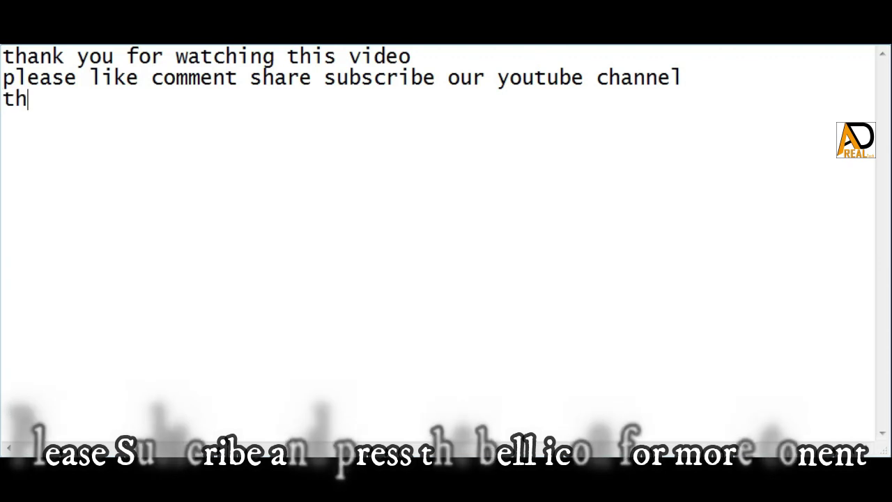
pyautogui.write('ank you')
pyautogui.press('Return')
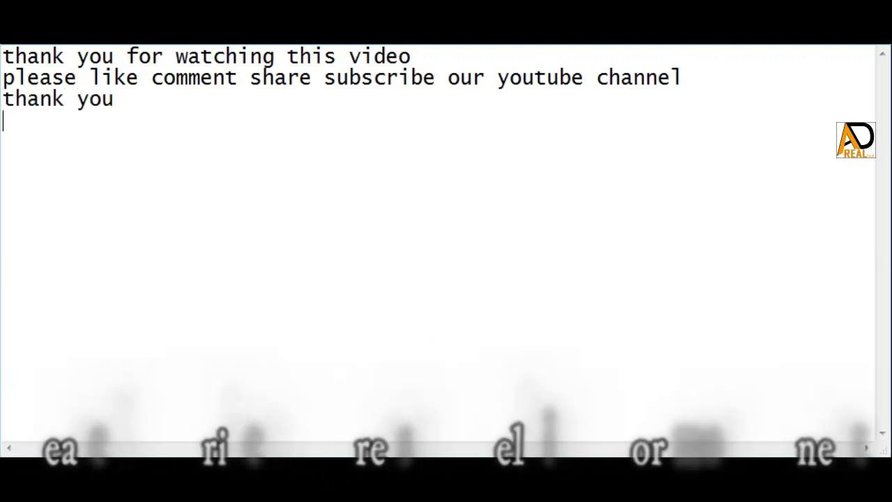